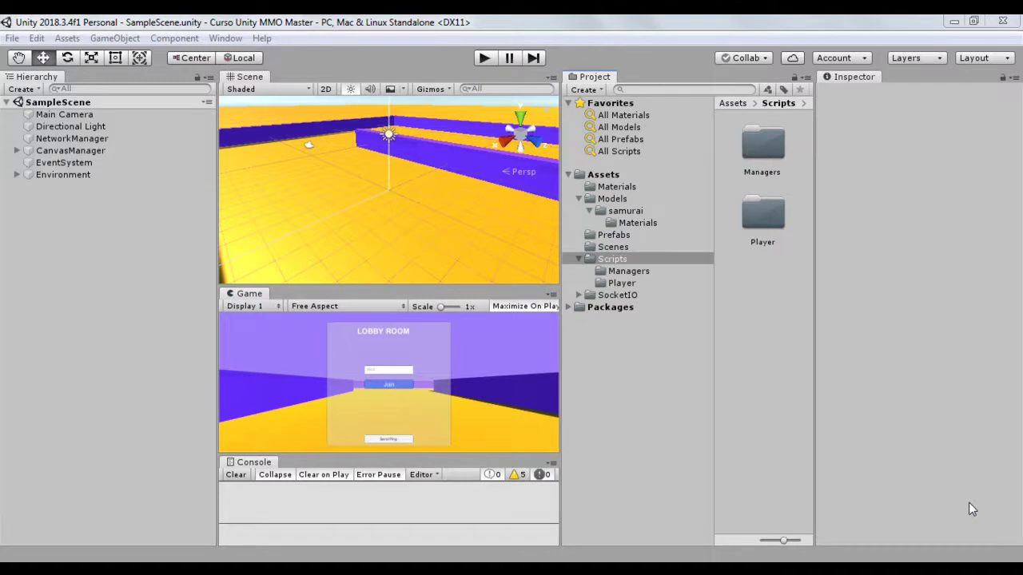
Open PlayerManager from Assets > Scripts > Player in MonoDevelop and scroll through its methods
left_click(635, 294)
left_click(624, 283)
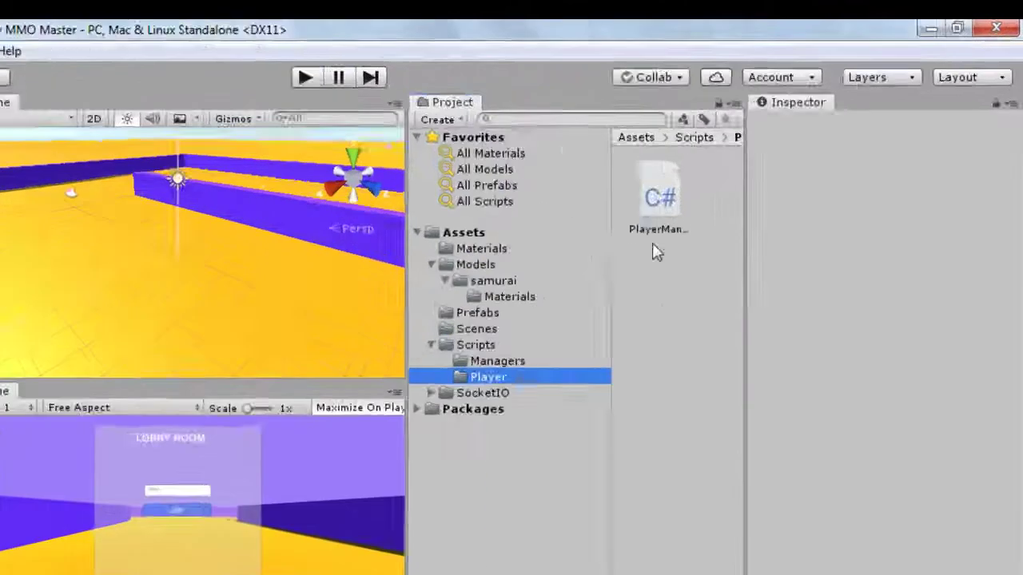
left_click(664, 229)
right_click(665, 229)
left_click(615, 369)
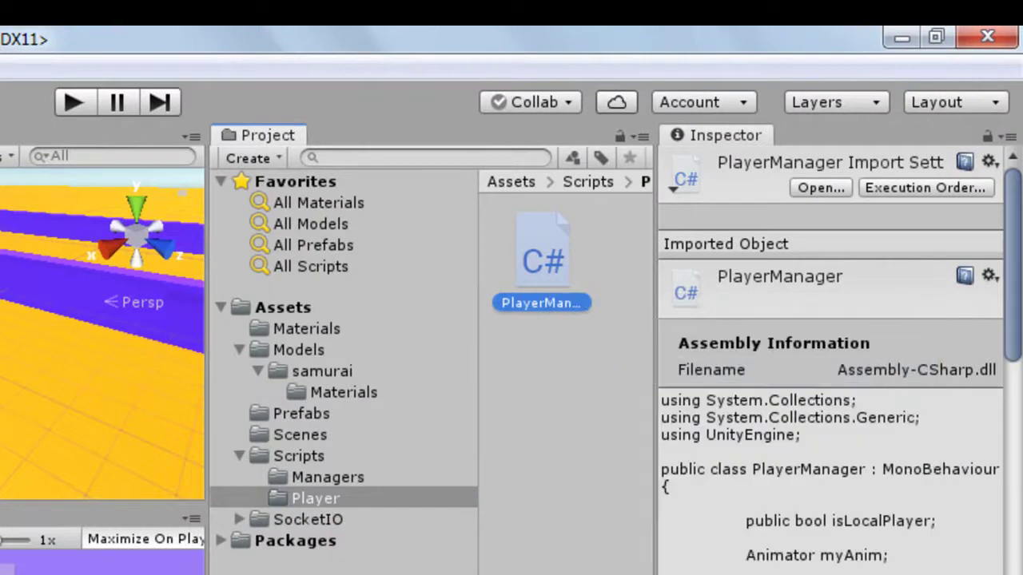
scroll(360, 304, "down", 3)
scroll(360, 304, "down", 8)
Add an empty public void Attack() method below Update on line 56
scroll(359, 304, "down", 1)
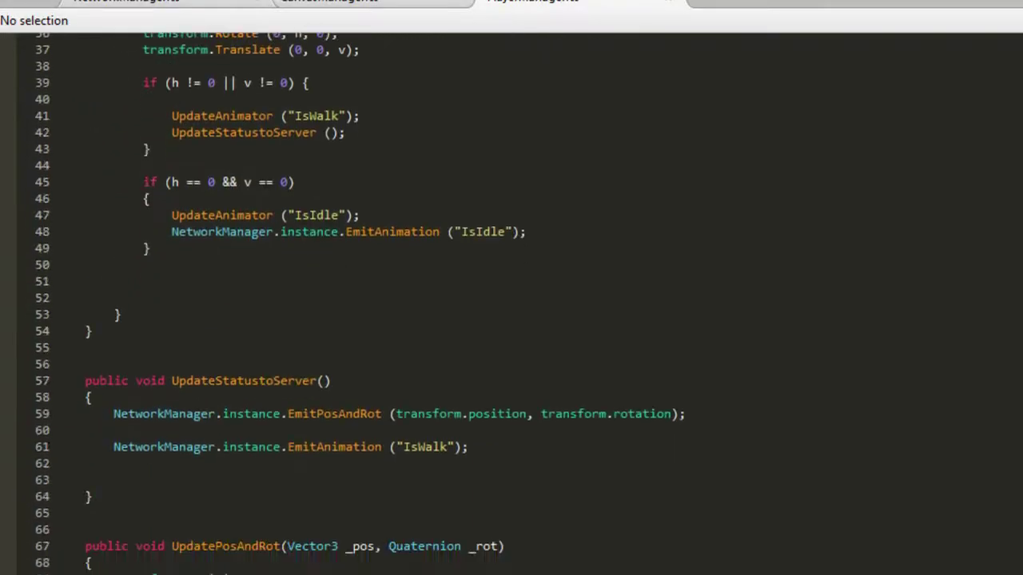
left_click(155, 356)
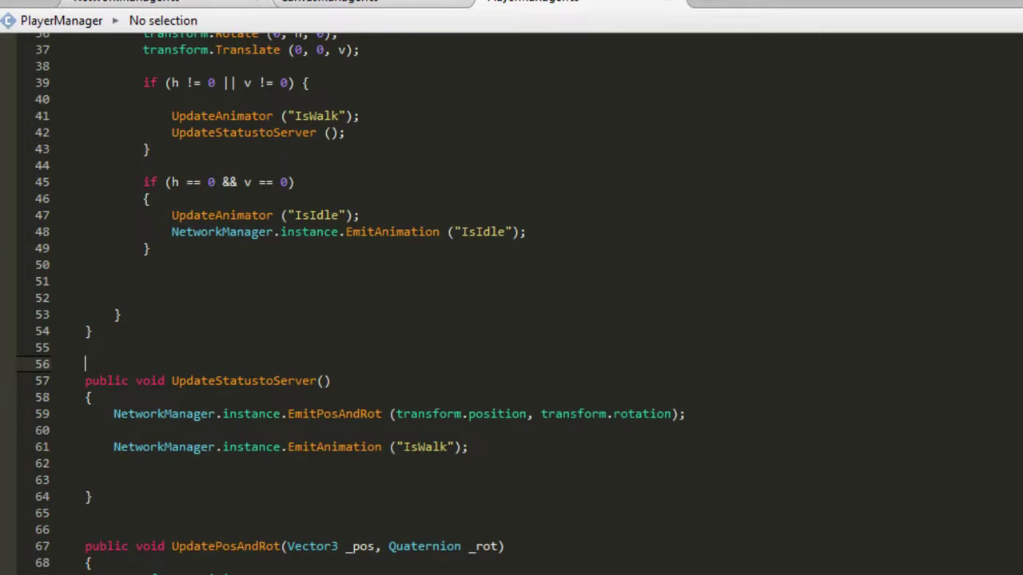
key("Return")
type("public void Attack()")
key("Return")
type("{")
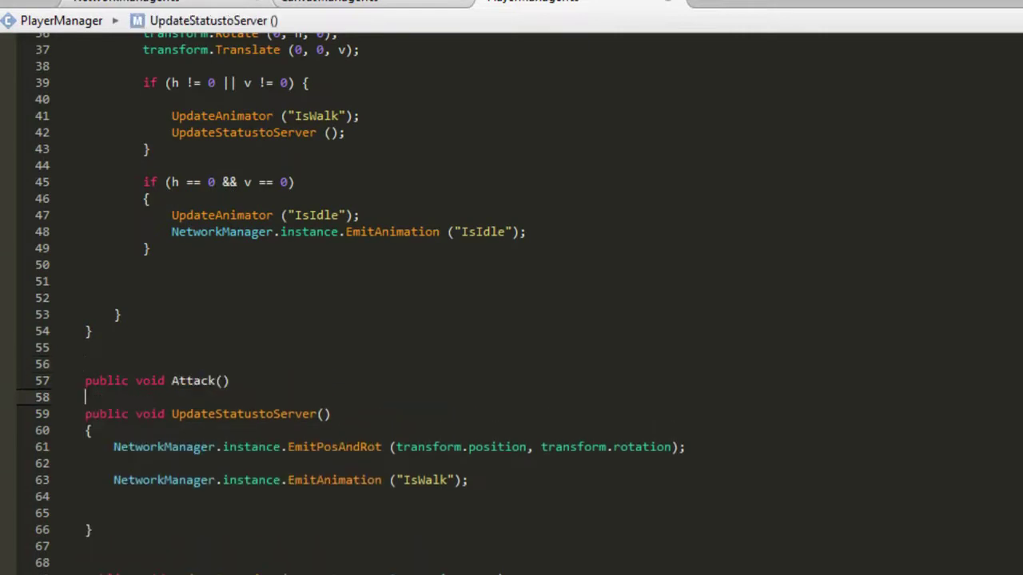
key("Return")
key("Down")
key("Return")
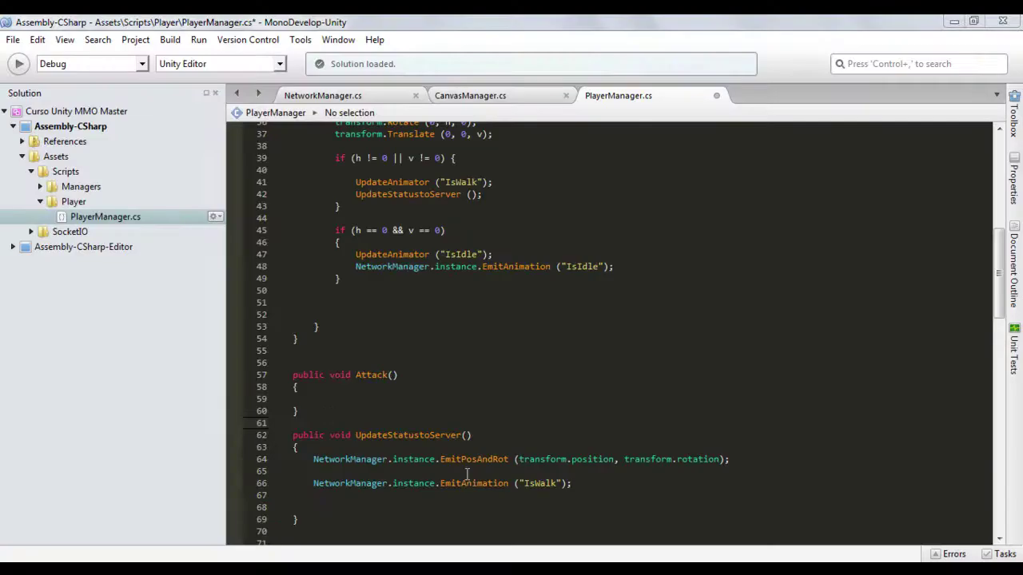
left_click(317, 403)
Fill Attack's body with bool isAttack = Input.GetKey(KeyCode.A);
type("bool")
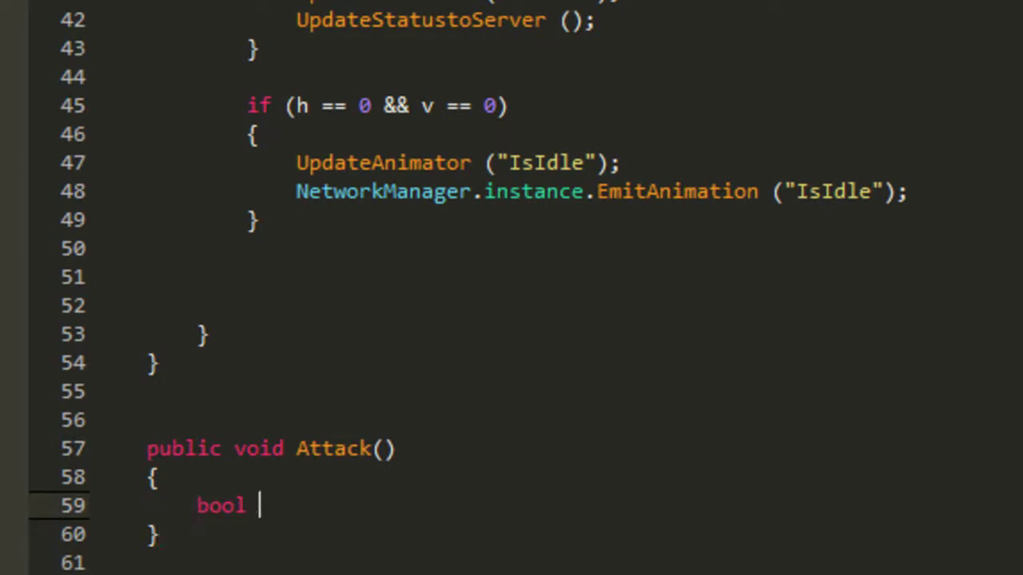
type(" isAttack =")
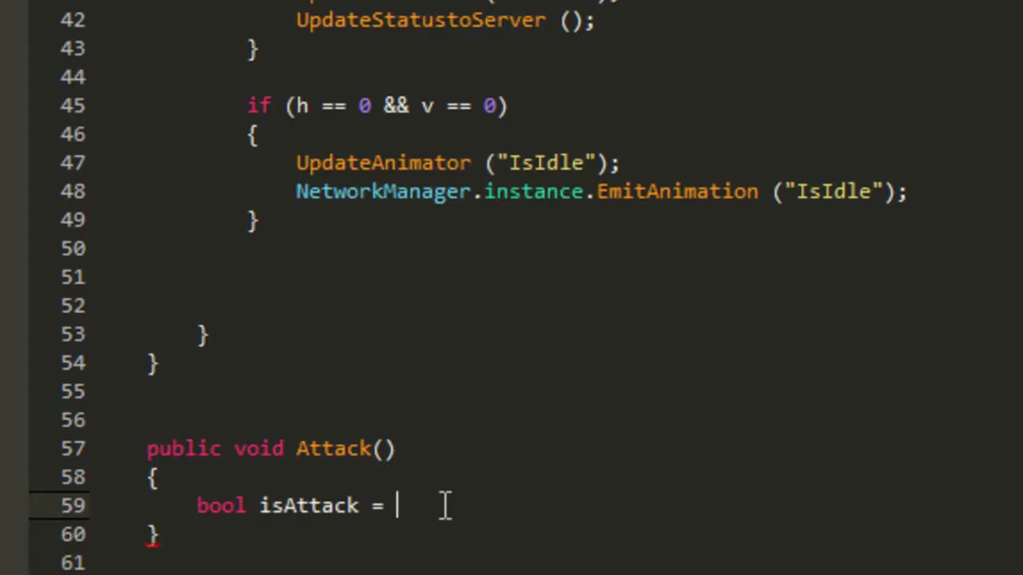
type("input")
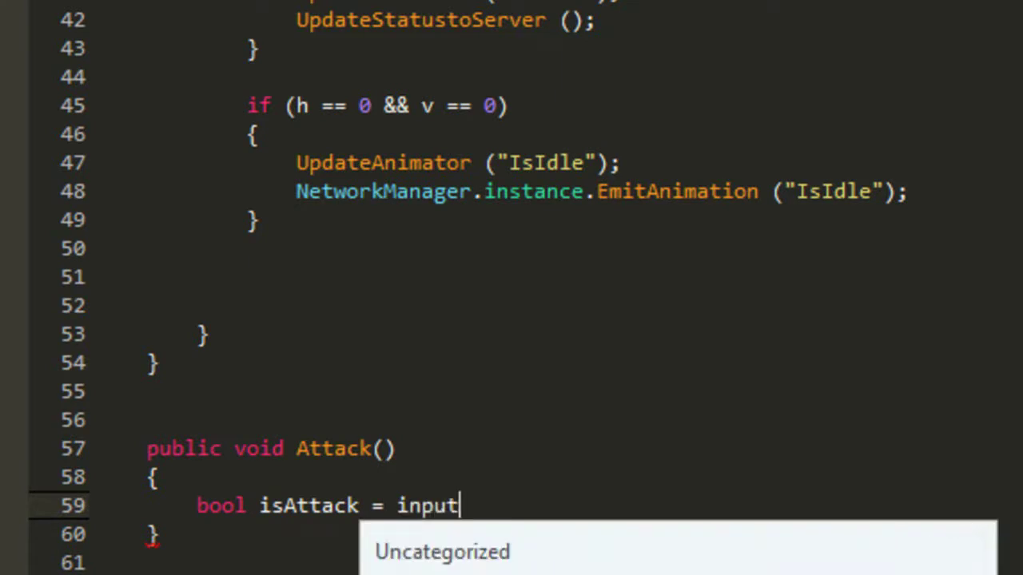
type(".getk")
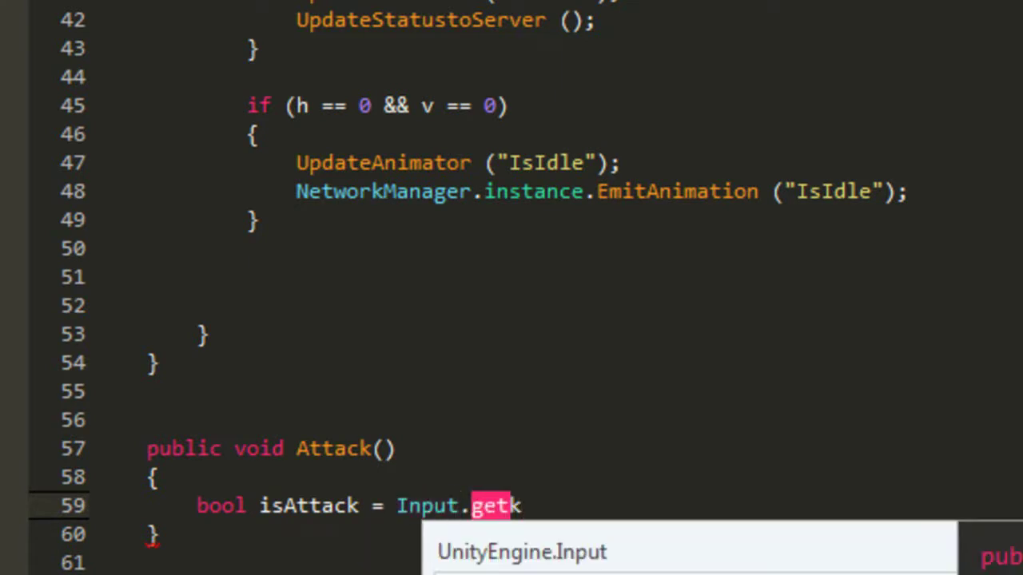
key("Tab")
type("(;")
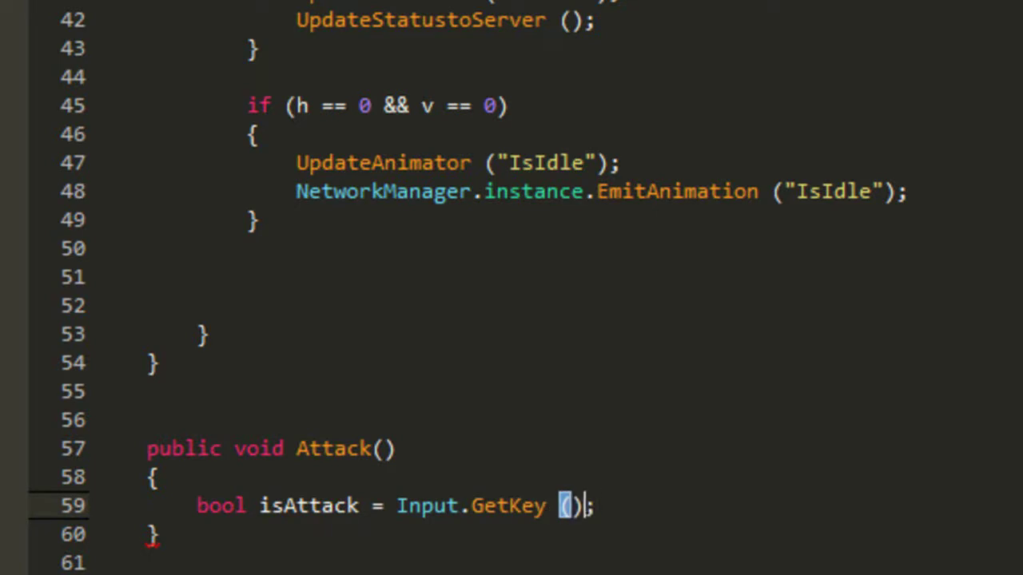
type("Keyc")
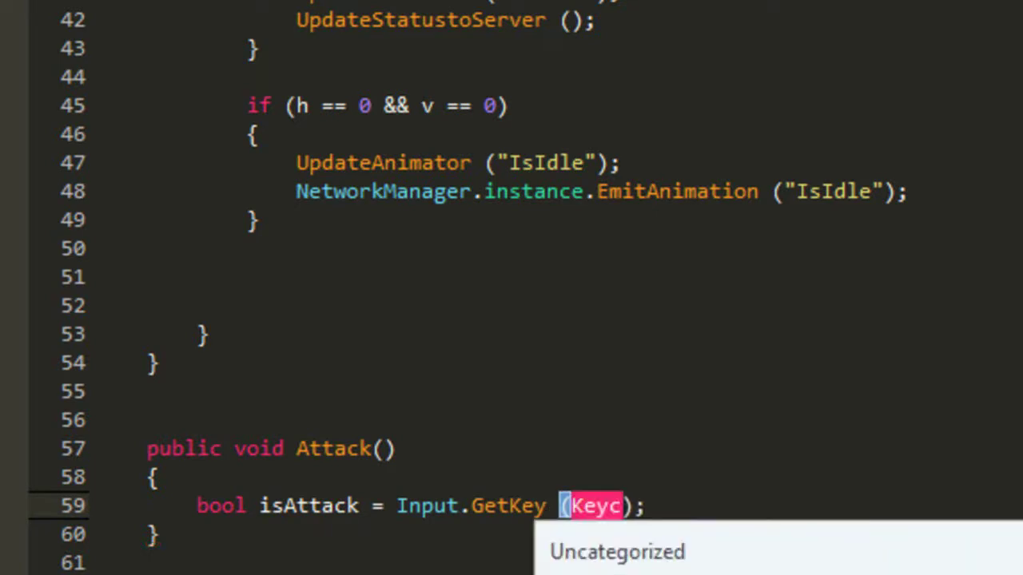
type(".A")
left_click(809, 520)
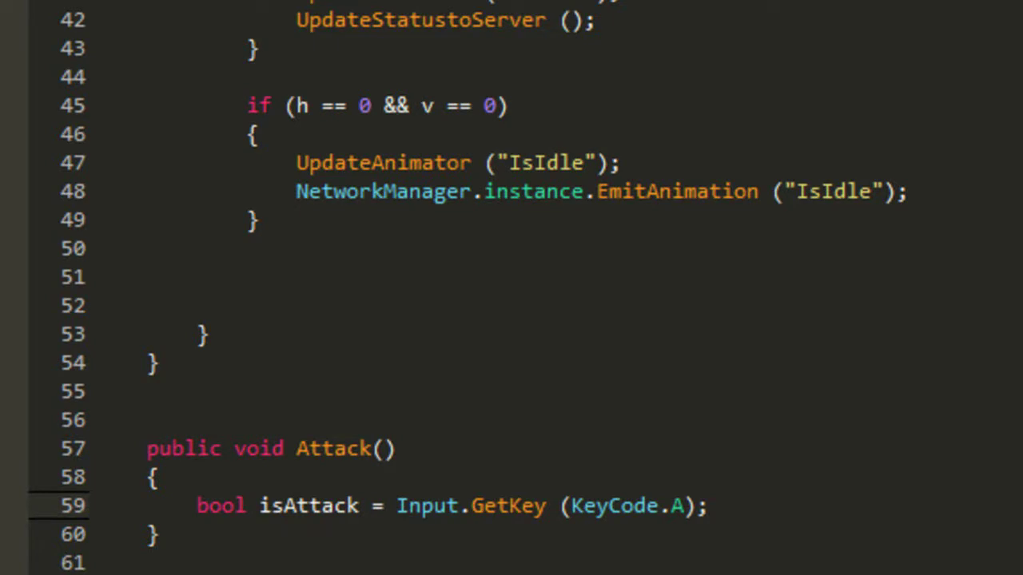
Add an if (isAtack) block with braces below the isAttack declaration
key("Return")
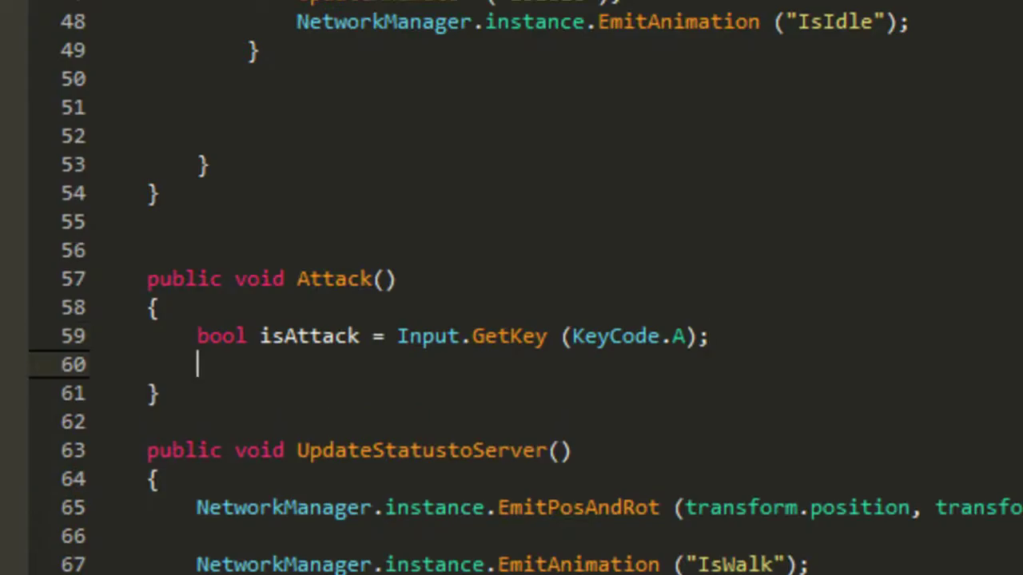
key("Return")
type("if()")
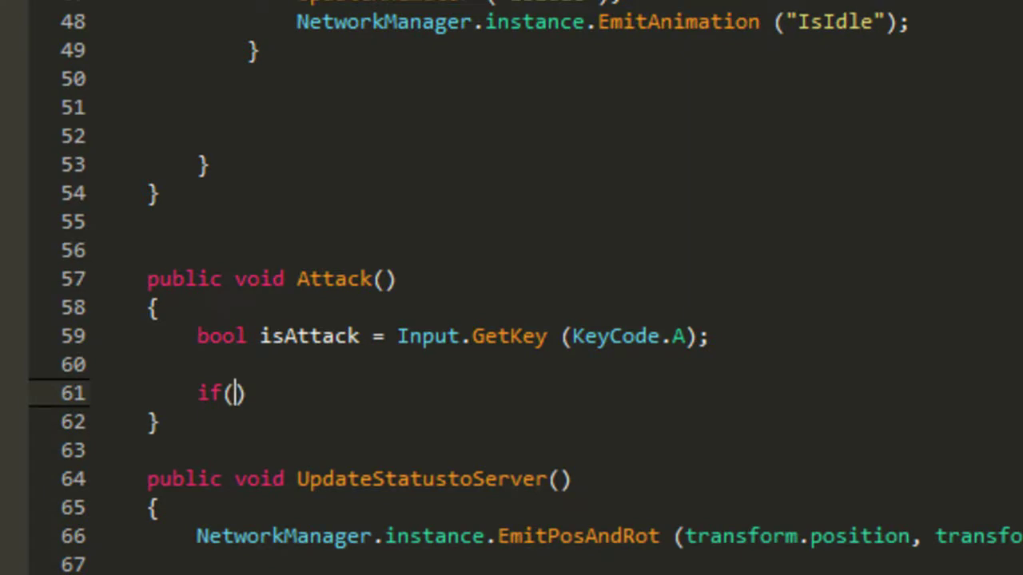
type("isa")
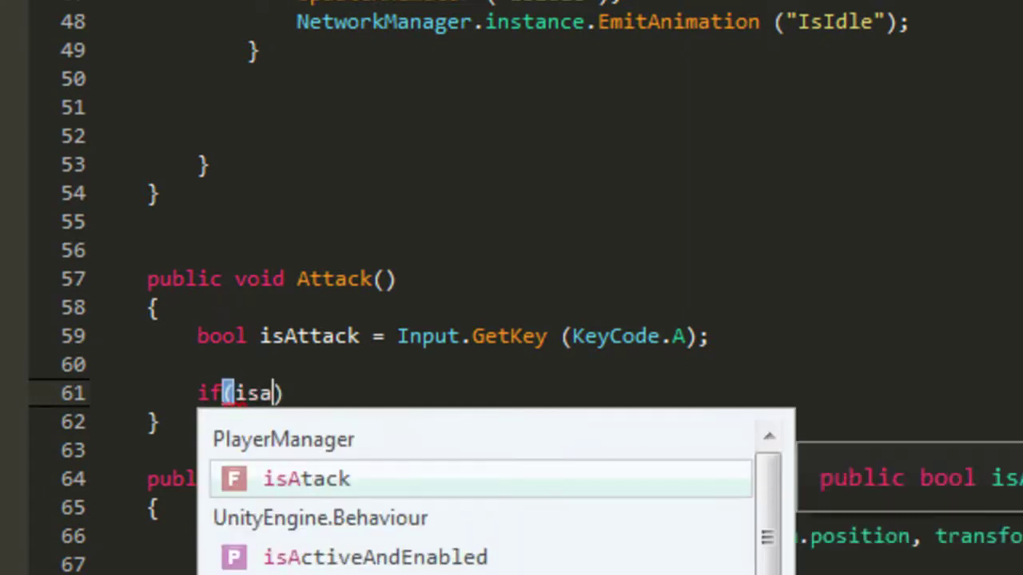
key("Return")
key("End")
key("Return")
type("{")
key("Return")
type("}")
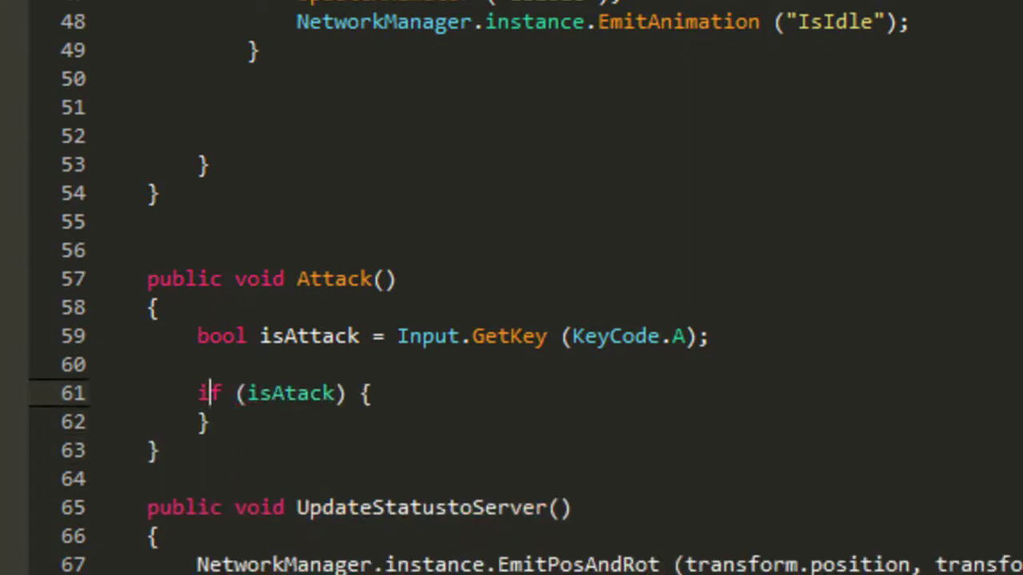
left_click(350, 393)
key("Return")
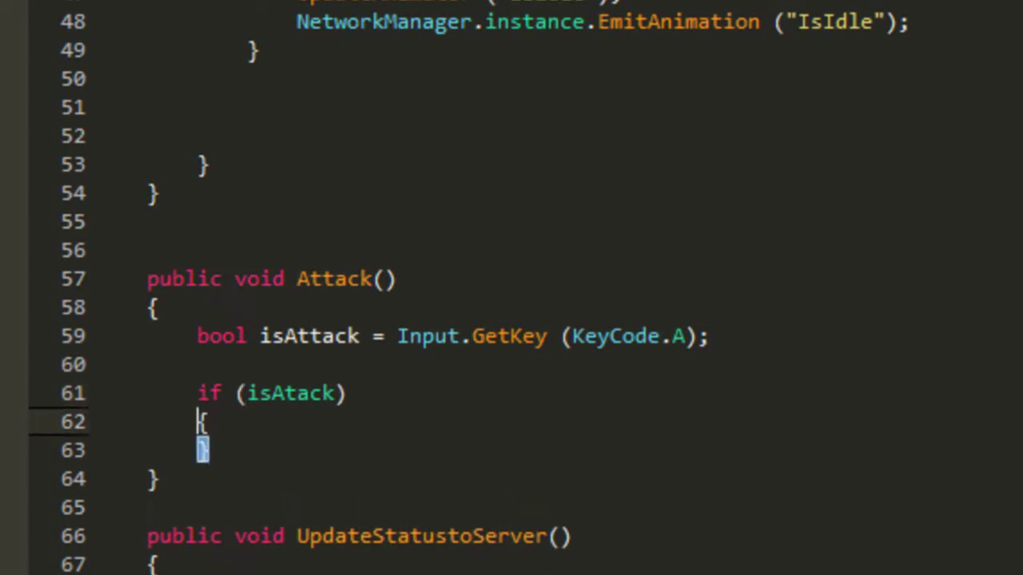
key("End")
key("Return")
key("Down")
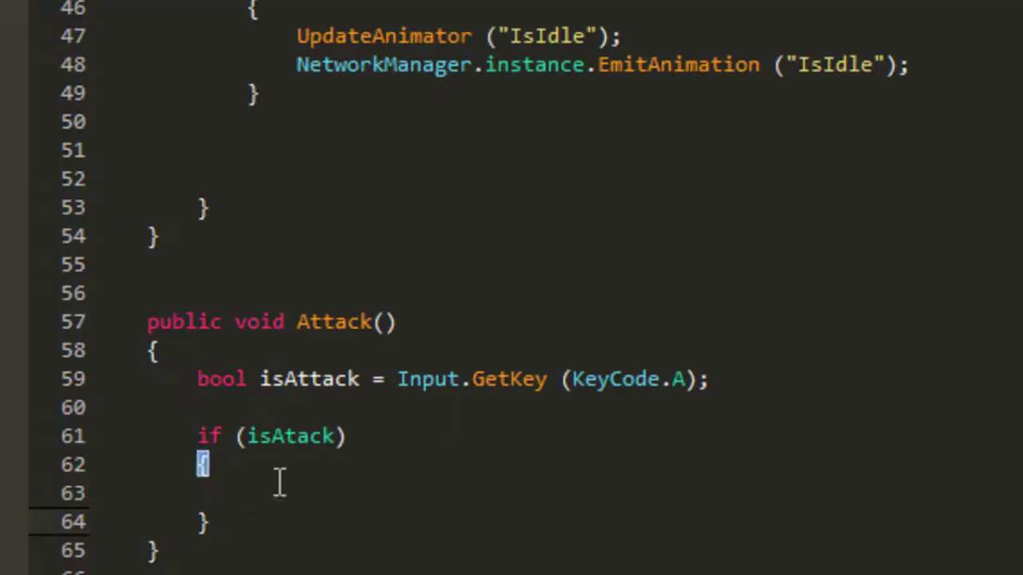
Call UpdateAnimator("IsAttack"); inside the if block on line 63
left_click(248, 495)
type("Update")
key("Down")
type("(\"IsAttack\");")
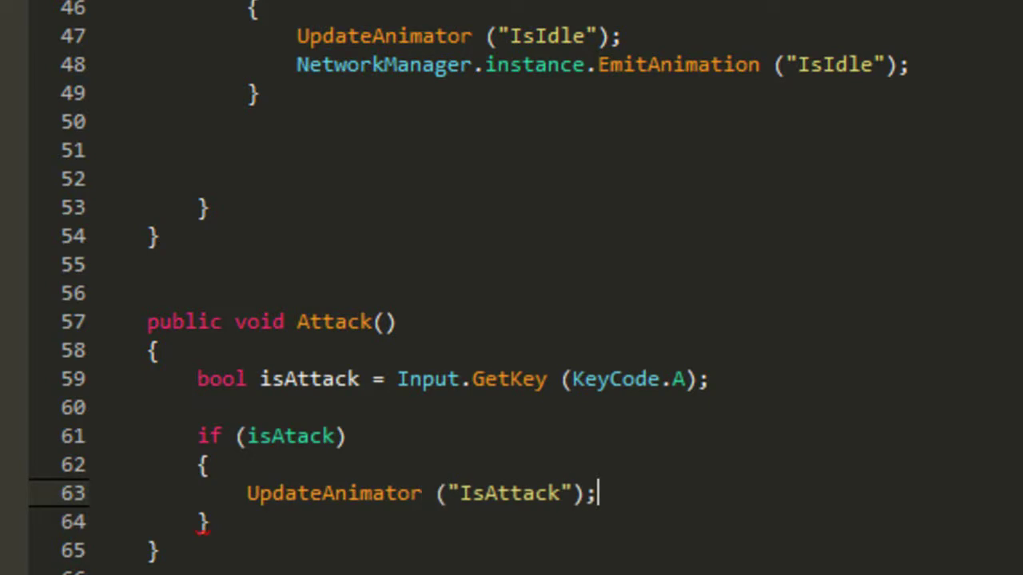
Review the IsAttack case in the animator switch, then return to Attack()
scroll(247, 493, "down", 6)
scroll(300, 421, "down", 10)
left_click(408, 386)
left_click_drag(244, 415, 304, 477)
left_click(306, 502)
scroll(306, 502, "up", 3)
scroll(306, 502, "up", 4)
scroll(306, 501, "up", 7)
Start a NetworkManager.instance.EmitAnimation("IsAttack" call below UpdateAnimator
left_click(626, 370)
key("Return")
key("Return")
type("Networ")
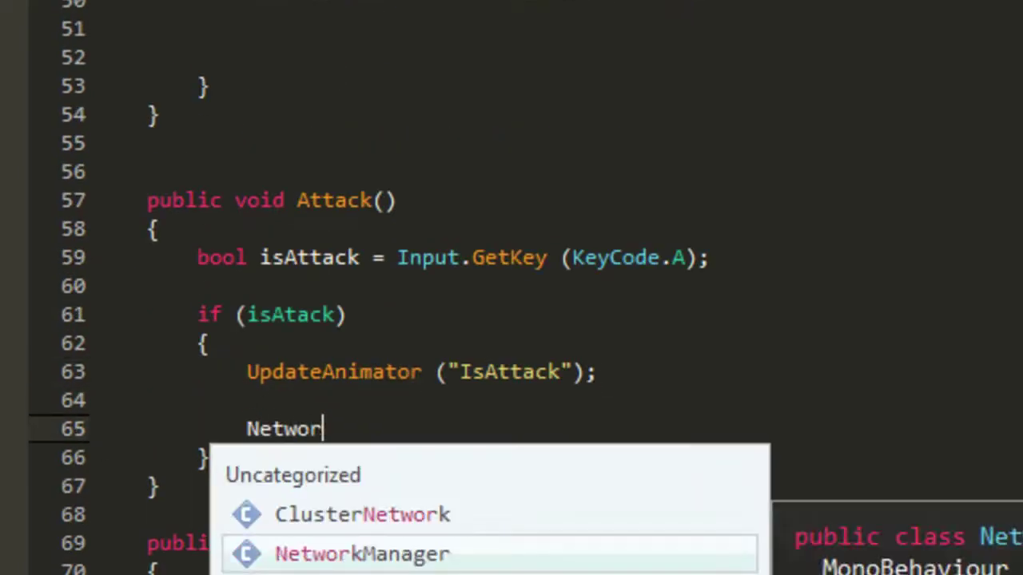
key("Return")
type(".i")
key("Return")
type(".E")
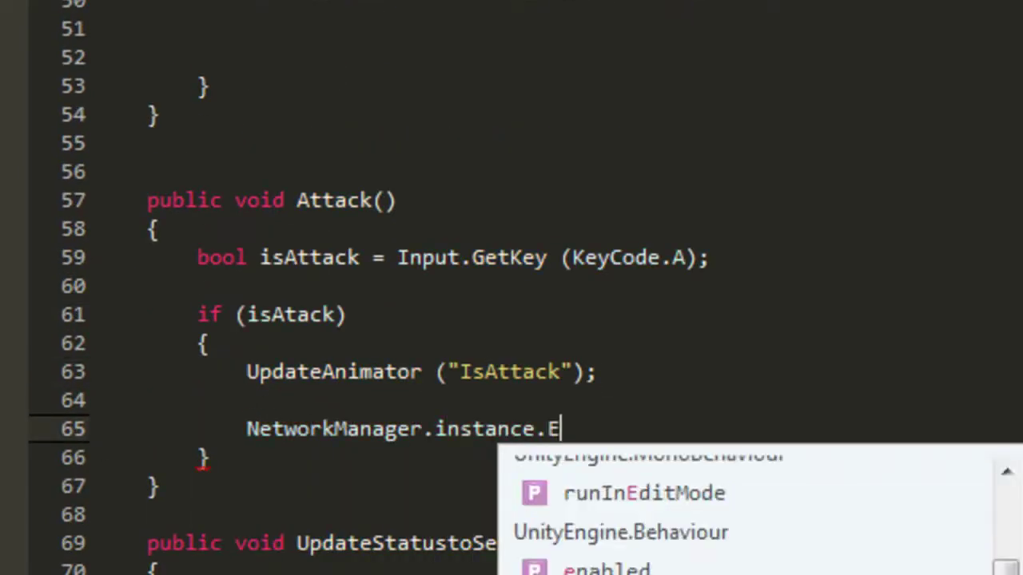
type("mit")
key("Up")
key("Return")
type("(")
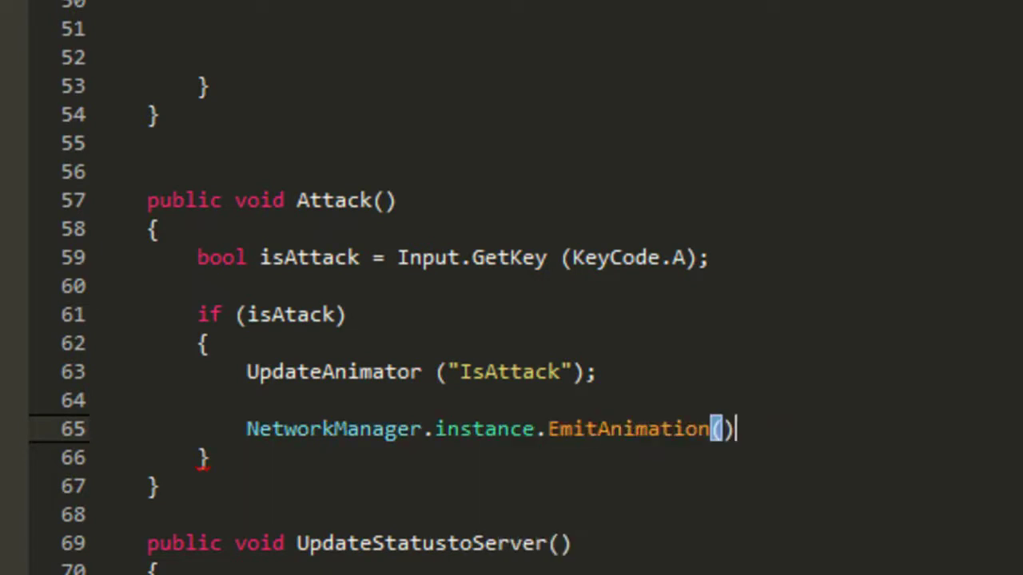
type("\"IsAttack")
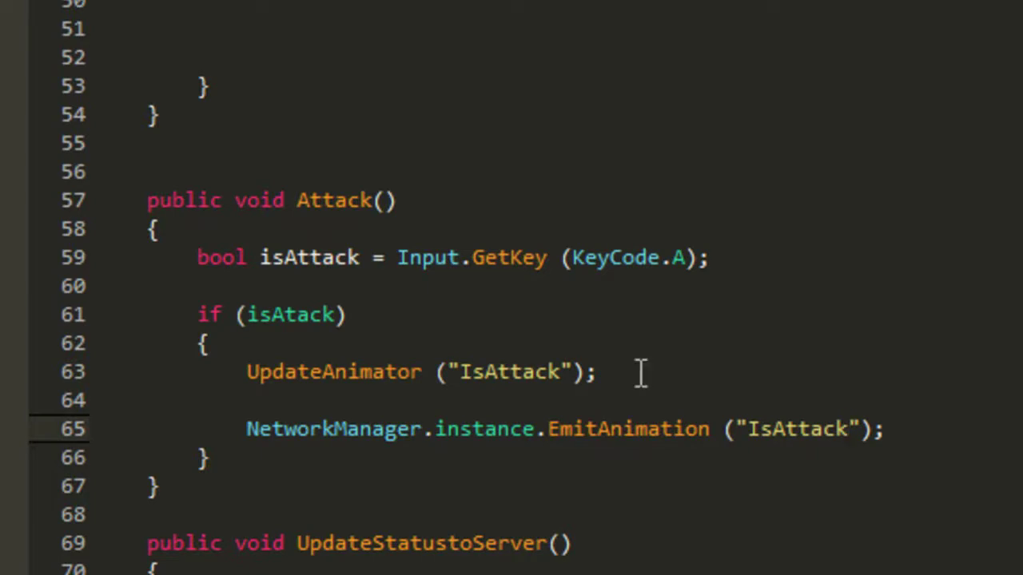
Paste the non-local-player StopAttack coroutine block after the IsAttack trigger case
scroll(785, 474, "down", 7)
scroll(290, 317, "down", 4)
scroll(290, 317, "down", 4)
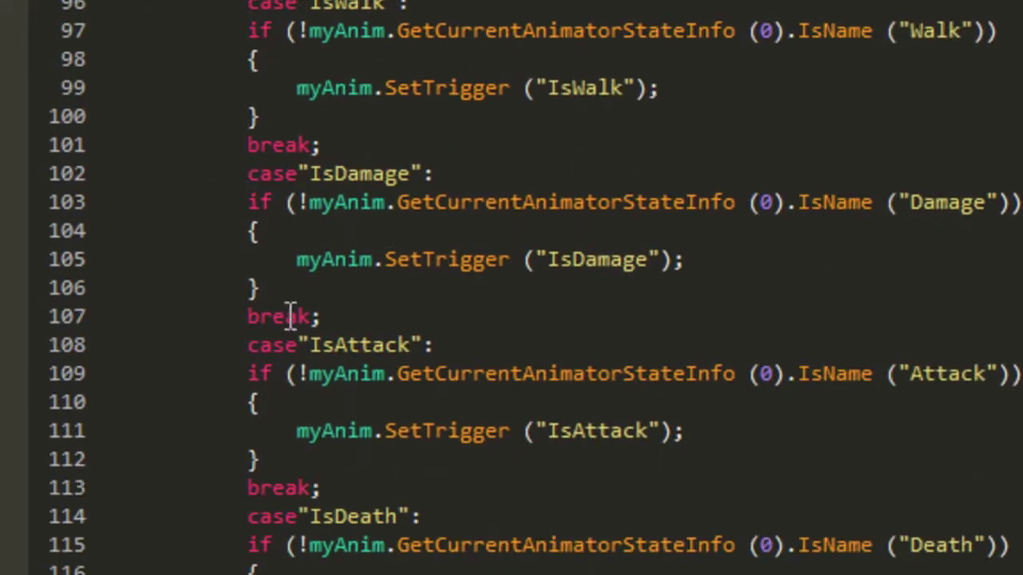
left_click_drag(249, 345, 451, 344)
left_click(451, 344)
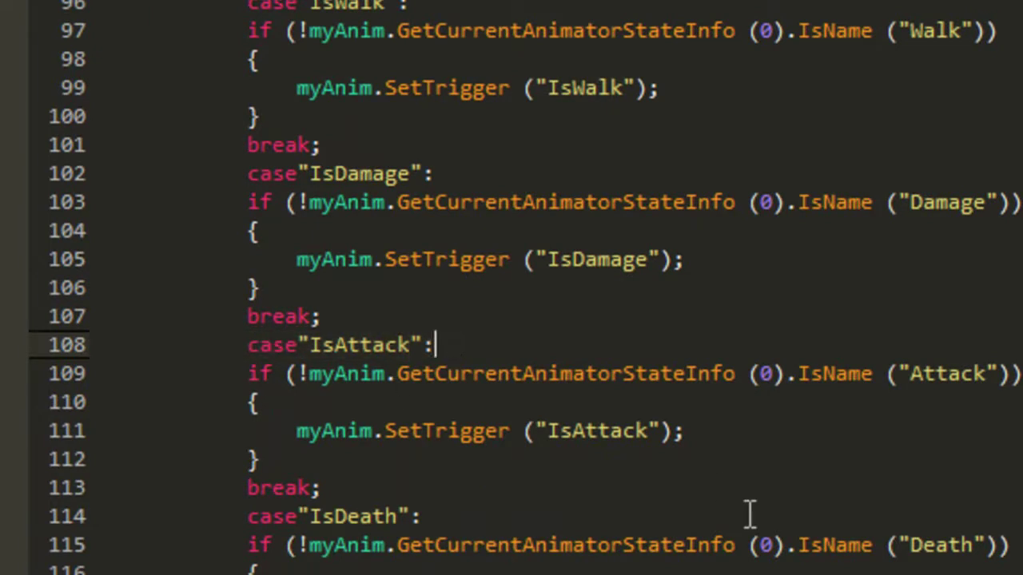
left_click(722, 428)
key("Return")
key("Return")
key("ctrl+v")
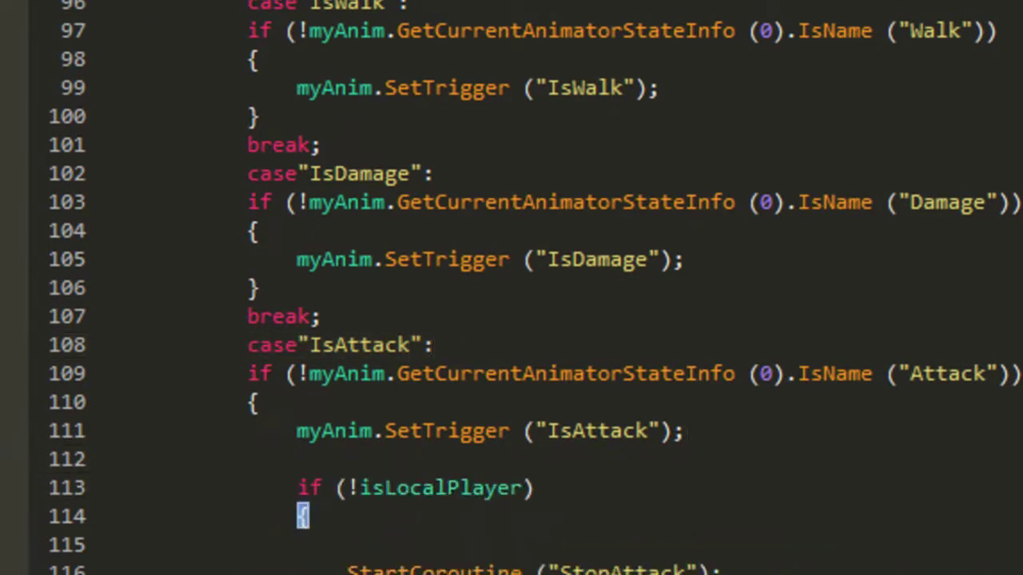
Highlight the StartCoroutine StopAttack statement and its !isLocalPlayer condition
scroll(511, 320, "down", 2)
left_click_drag(346, 452, 764, 450)
left_click(765, 449)
left_click_drag(347, 366, 524, 362)
left_click(525, 364)
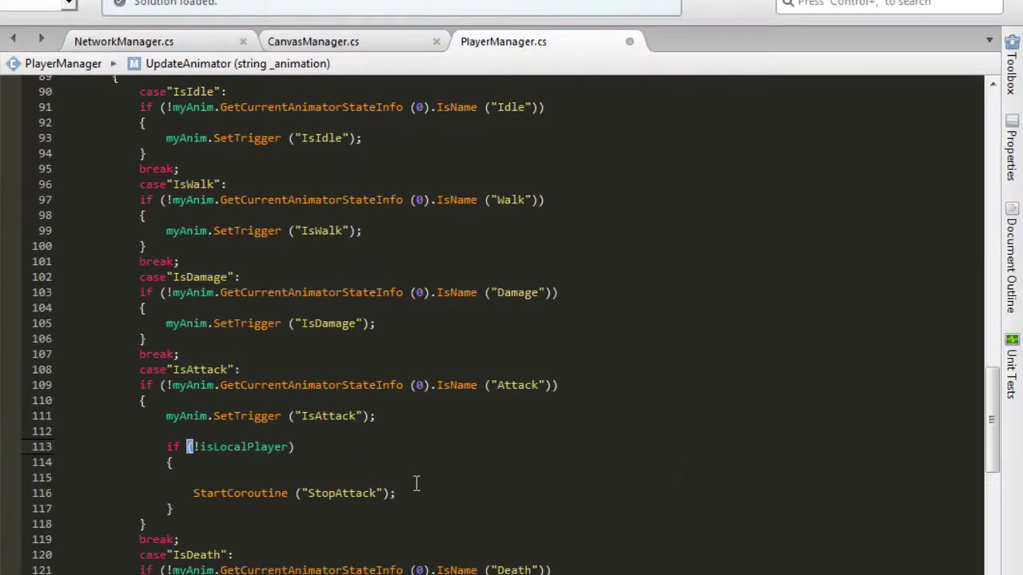
Insert a blank line before the UpdateAnimator call on line 85
scroll(417, 482, "up", 5)
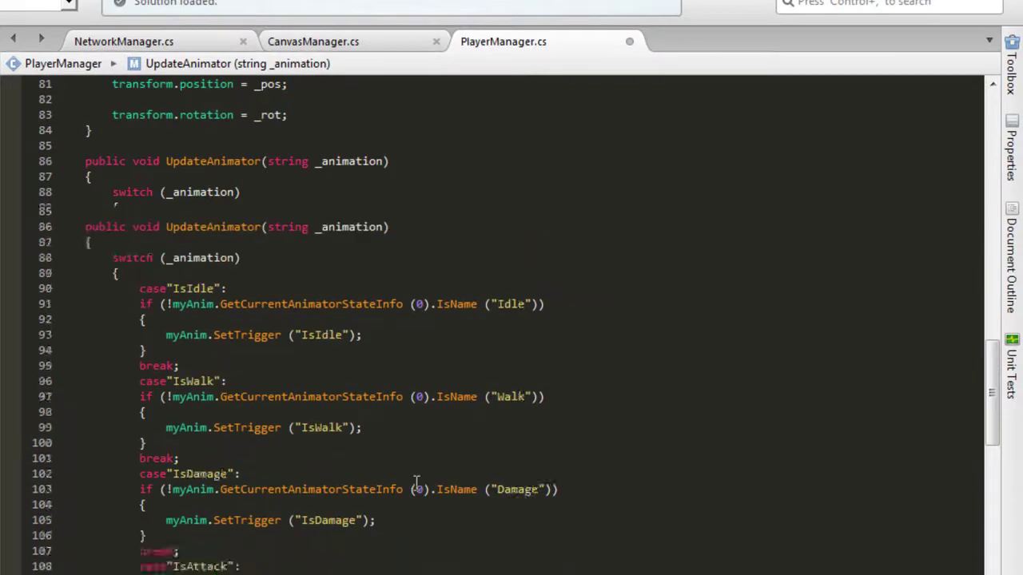
scroll(416, 481, "up", 4)
left_click(120, 340)
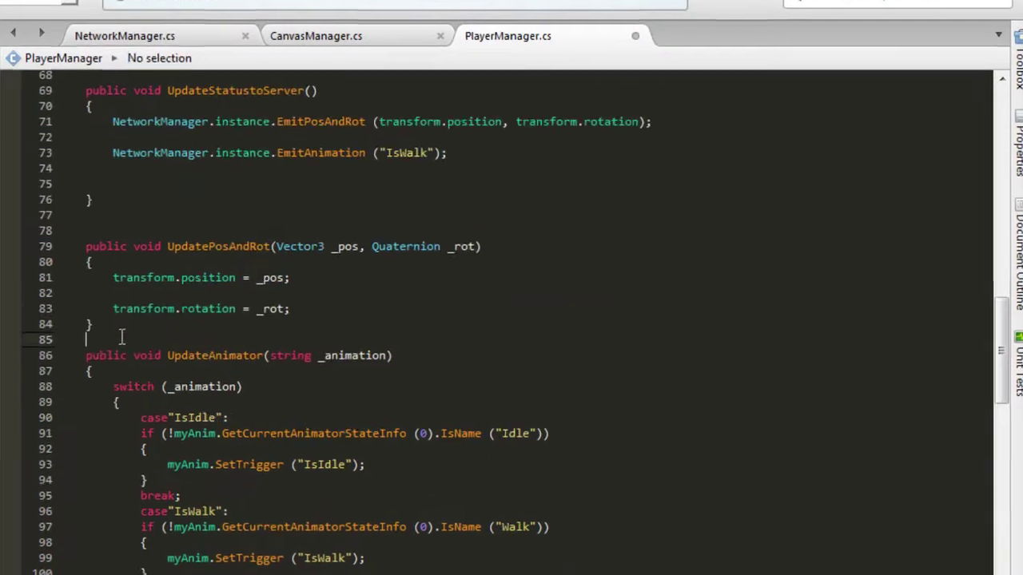
key("Return")
key("Return")
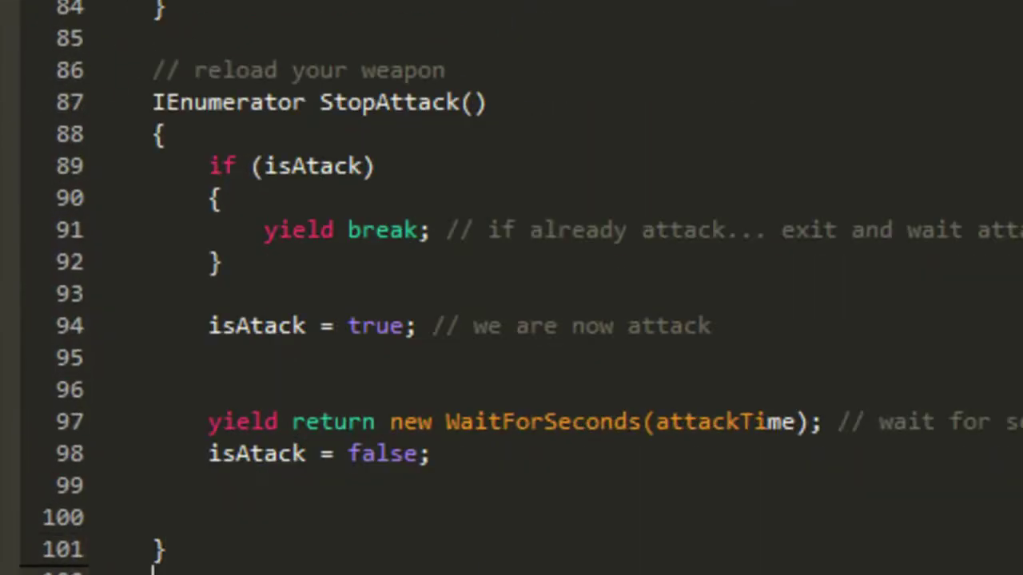
Highlight StopAttack's isAtack = true flag and attackTime wait, then return to Attack()
left_click_drag(213, 328, 311, 325)
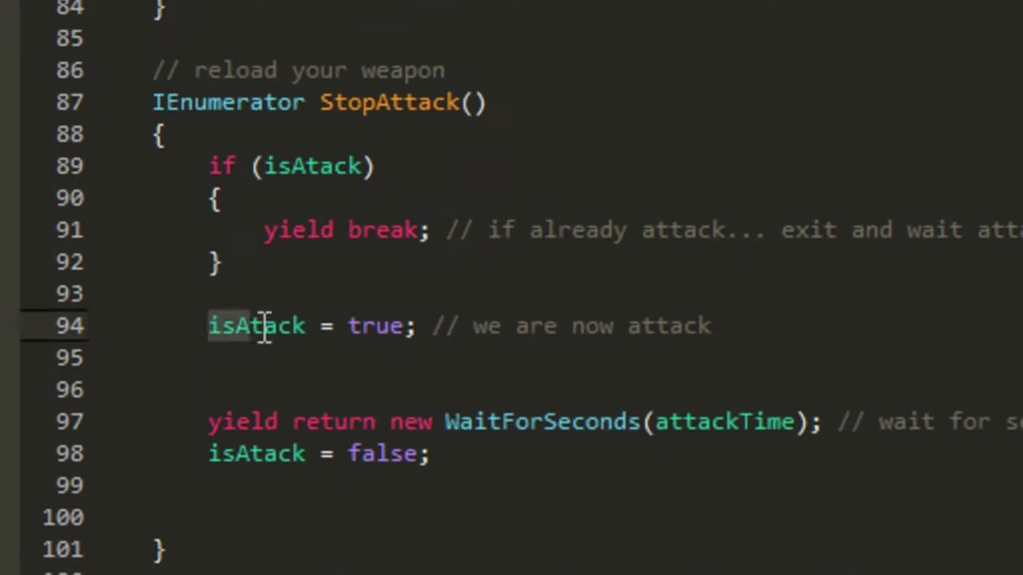
left_click(308, 328)
left_click_drag(655, 421, 799, 421)
left_click(799, 421)
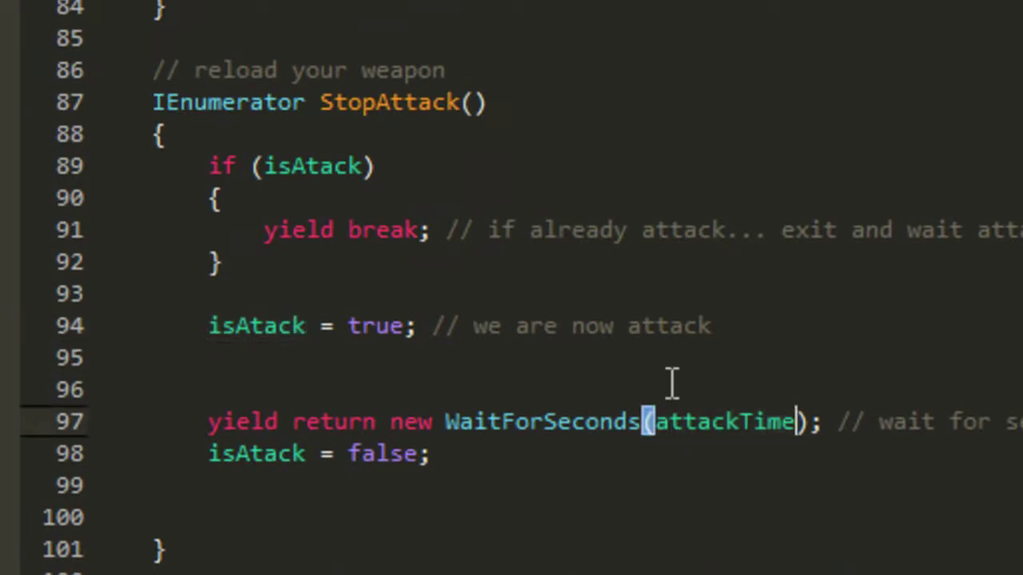
scroll(671, 384, "up", 4)
scroll(671, 384, "up", 5)
Remove 'bool' on line 59 so Attack assigns the isAttack field
scroll(671, 383, "up", 7)
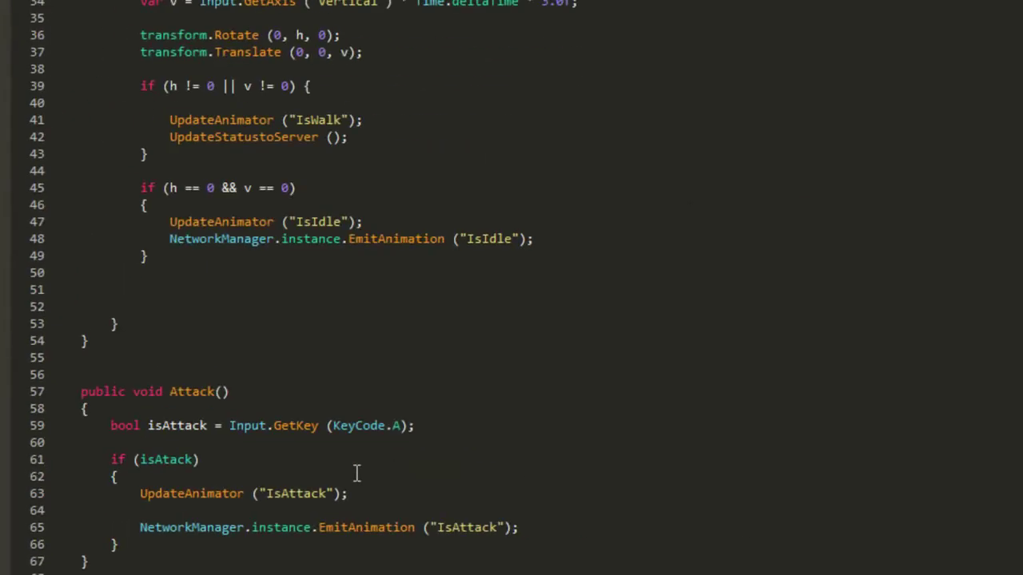
key("BackSpace")
key("BackSpace")
key("BackSpace")
key("BackSpace")
double_click(151, 426)
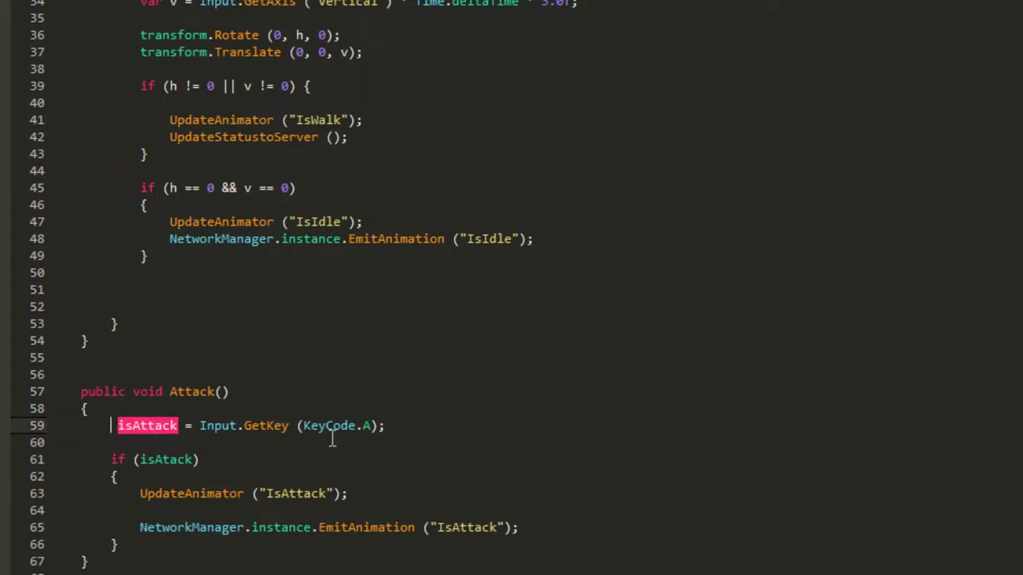
Correct isAtack to isAttack on lines 98 and 94 in StopAttack
scroll(332, 438, "down", 3)
scroll(332, 438, "down", 4)
scroll(332, 438, "down", 5)
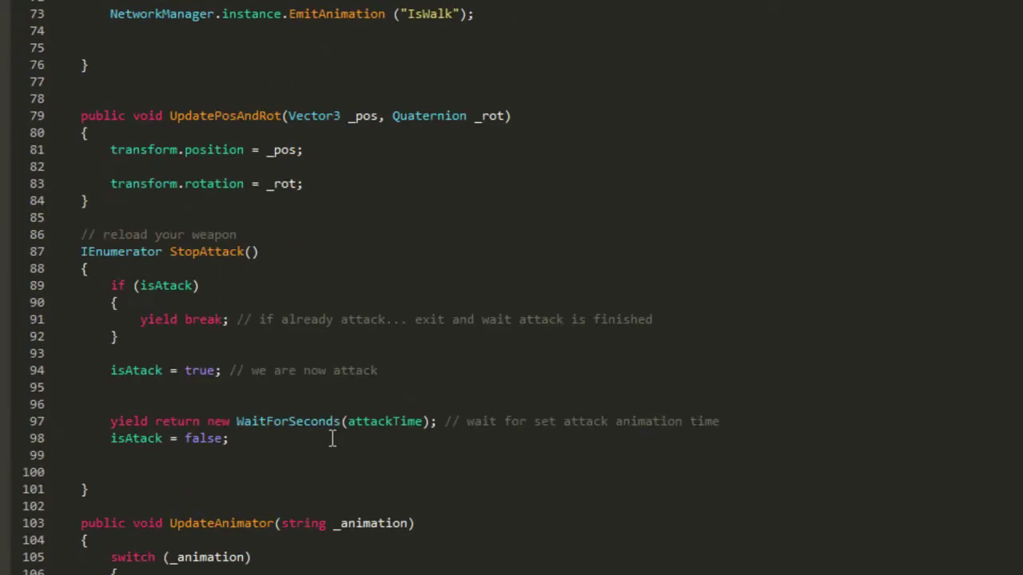
left_click(139, 440)
type("t")
double_click(139, 439)
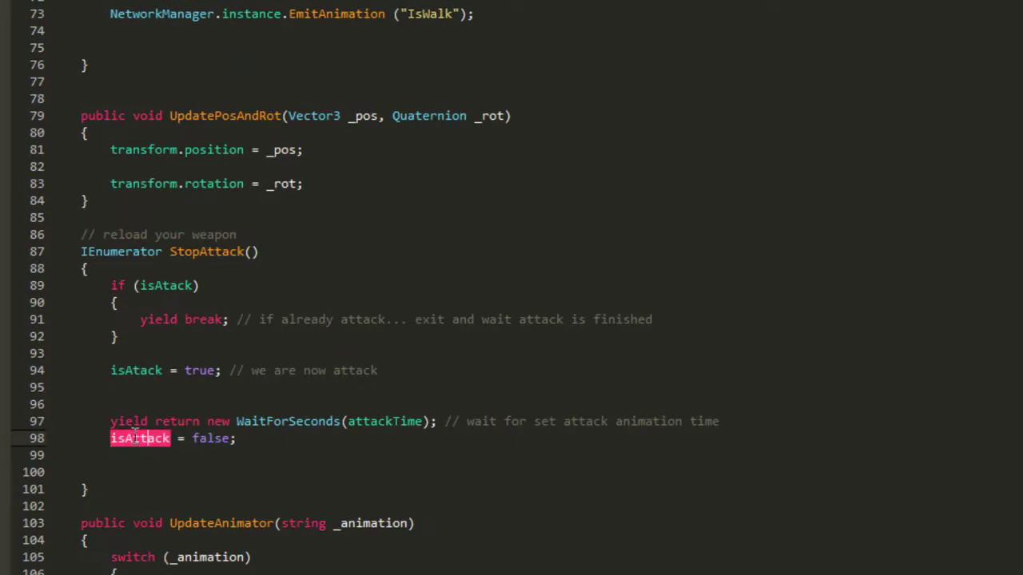
left_click(140, 371)
type("t")
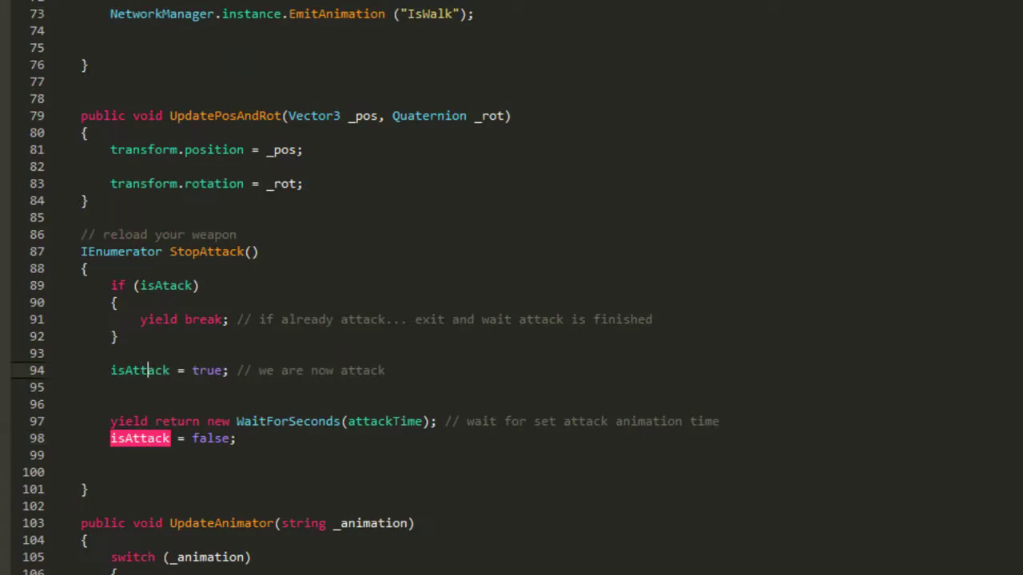
double_click(140, 370)
Rename the line 12 field to public bool isAttack and point out the attackTime field
scroll(140, 368, "up", 7)
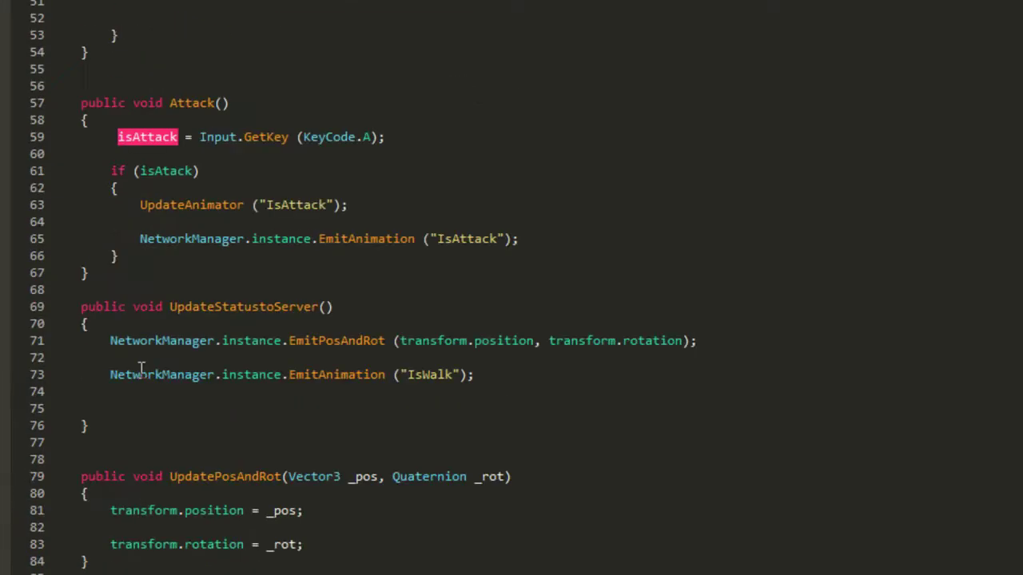
scroll(139, 368, "up", 3)
scroll(140, 368, "up", 4)
scroll(140, 368, "up", 6)
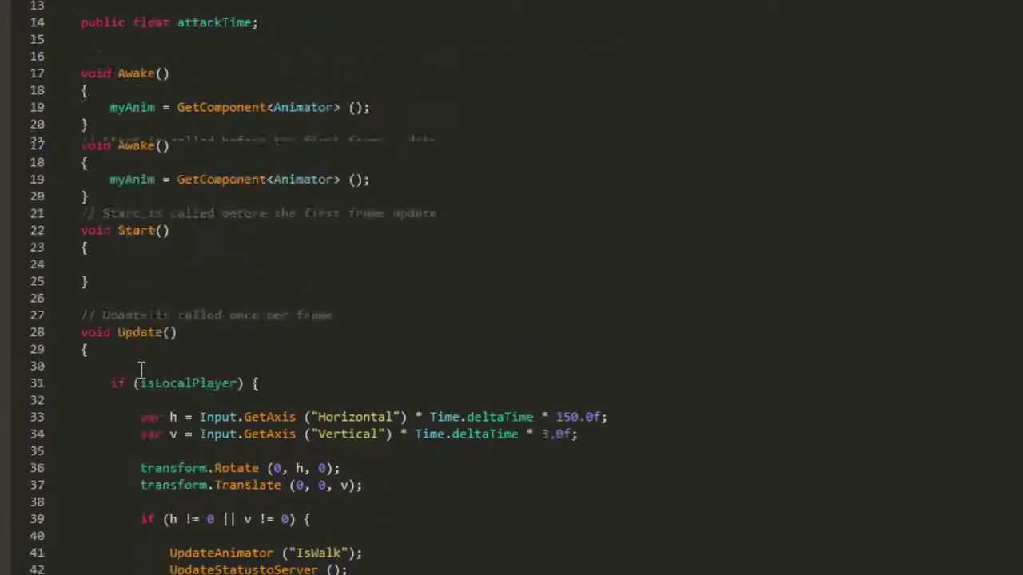
scroll(140, 369, "up", 4)
left_click(204, 192)
type("ttack;")
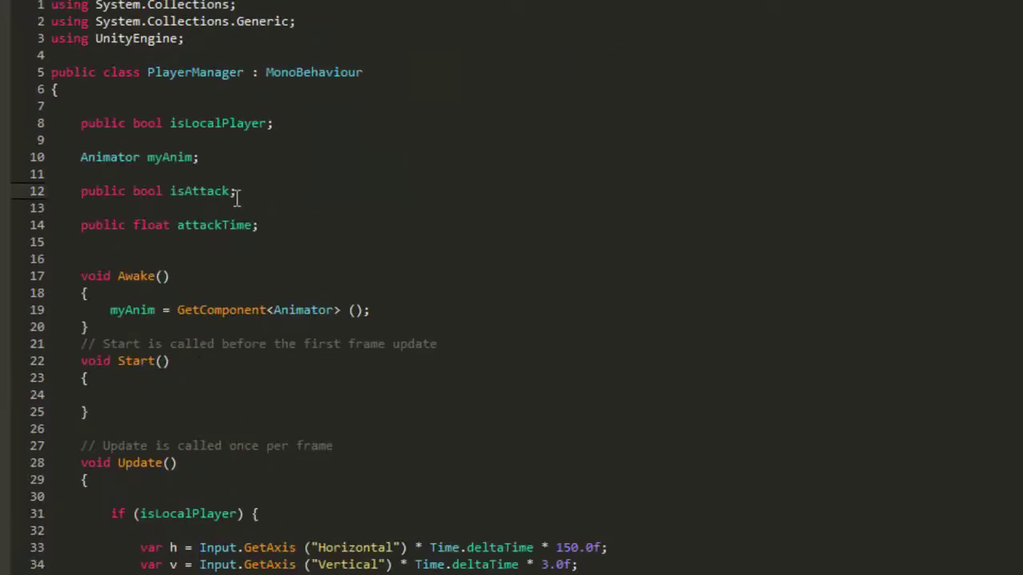
left_click_drag(253, 225, 194, 226)
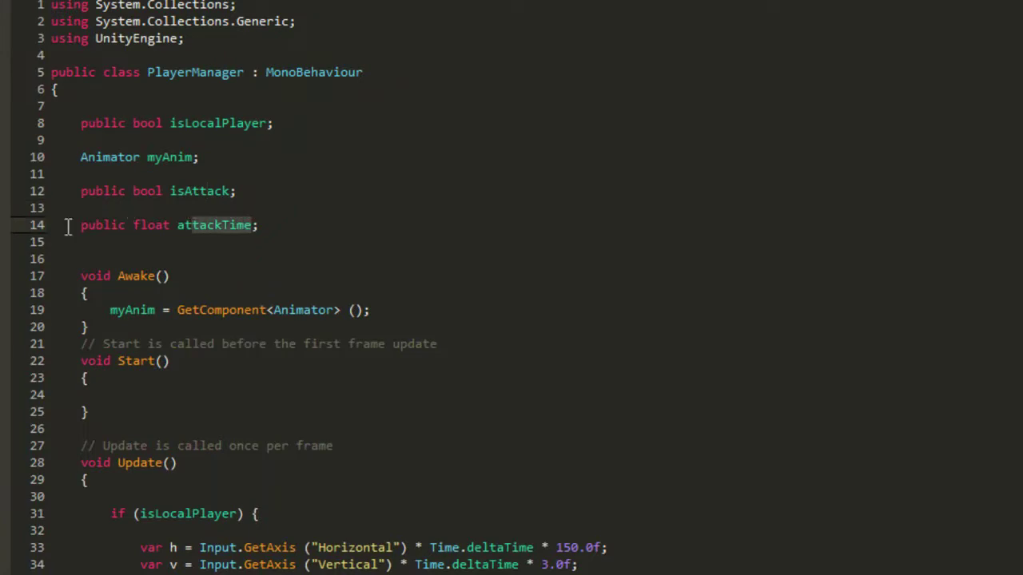
left_click_drag(76, 225, 258, 224)
left_click(264, 225)
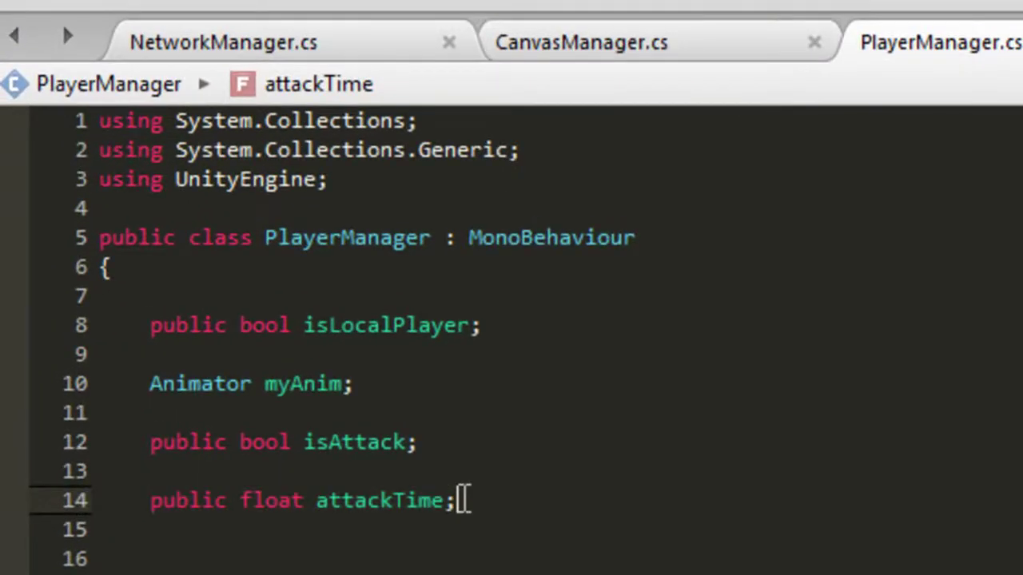
Change isAtack to isAttack in the if conditions on lines 61 and 89
scroll(313, 160, "down", 7)
scroll(312, 156, "down", 6)
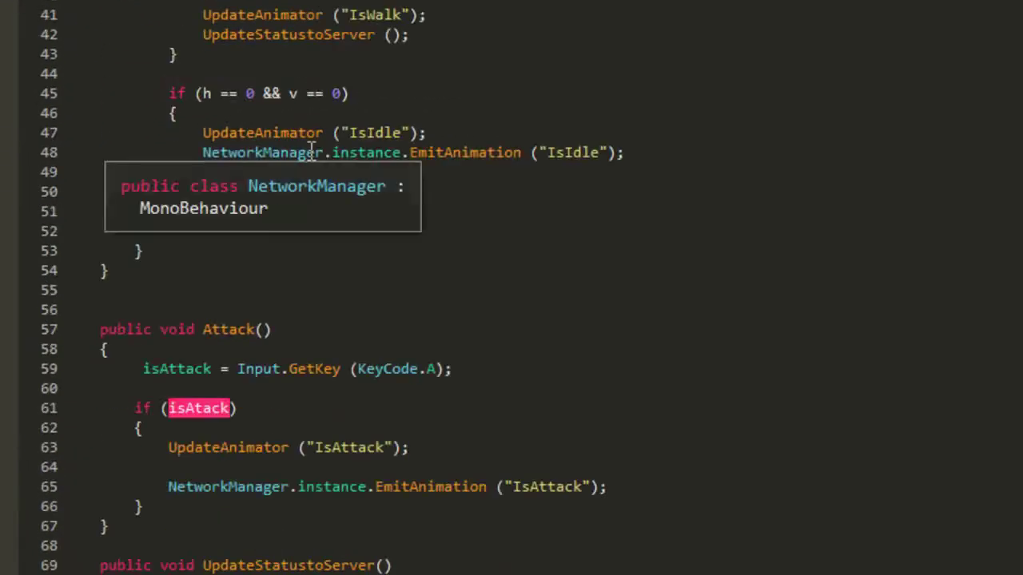
scroll(312, 151, "down", 3)
type("t")
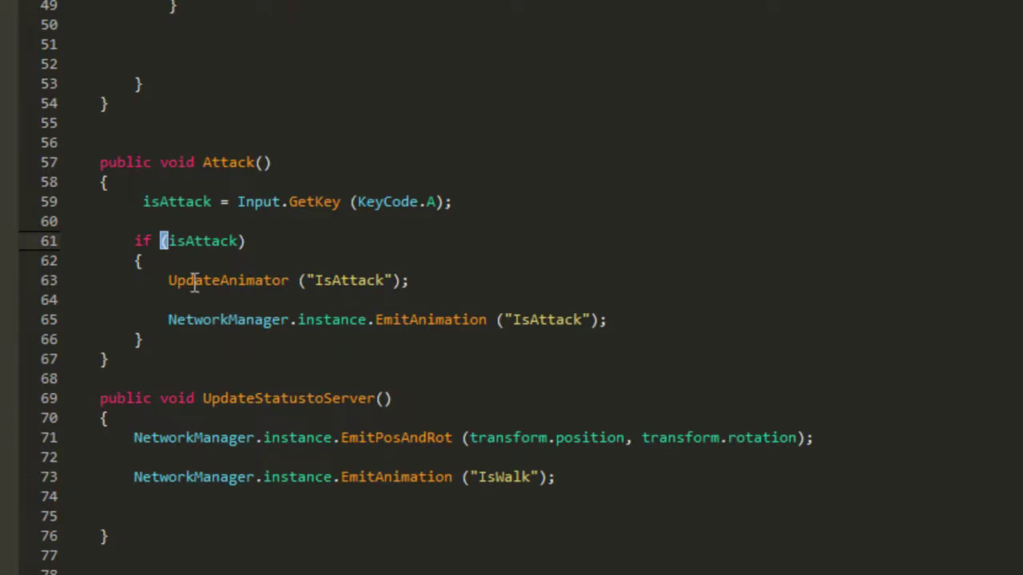
left_click(371, 357)
scroll(372, 357, "down", 6)
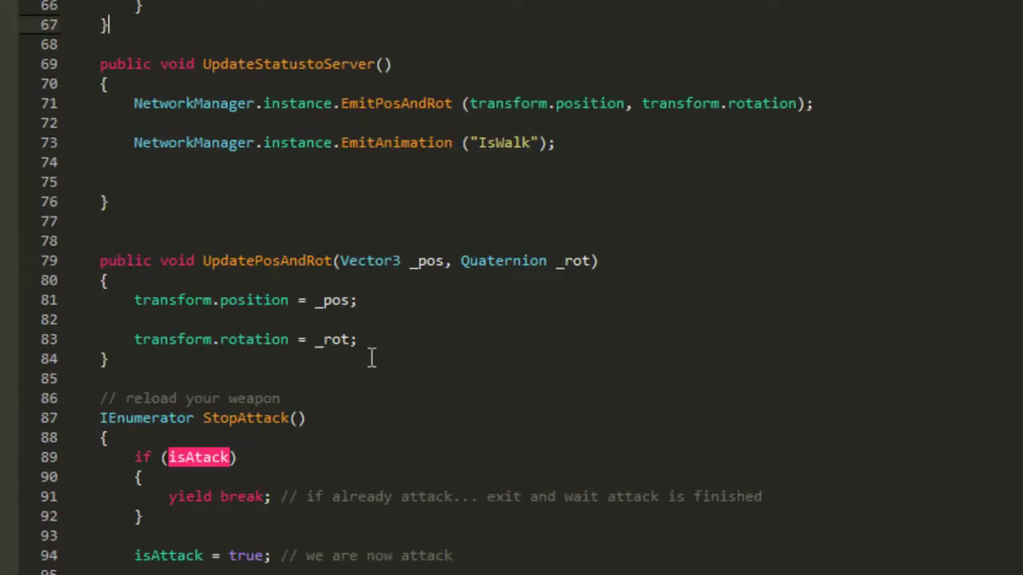
scroll(372, 357, "down", 4)
left_click(203, 205)
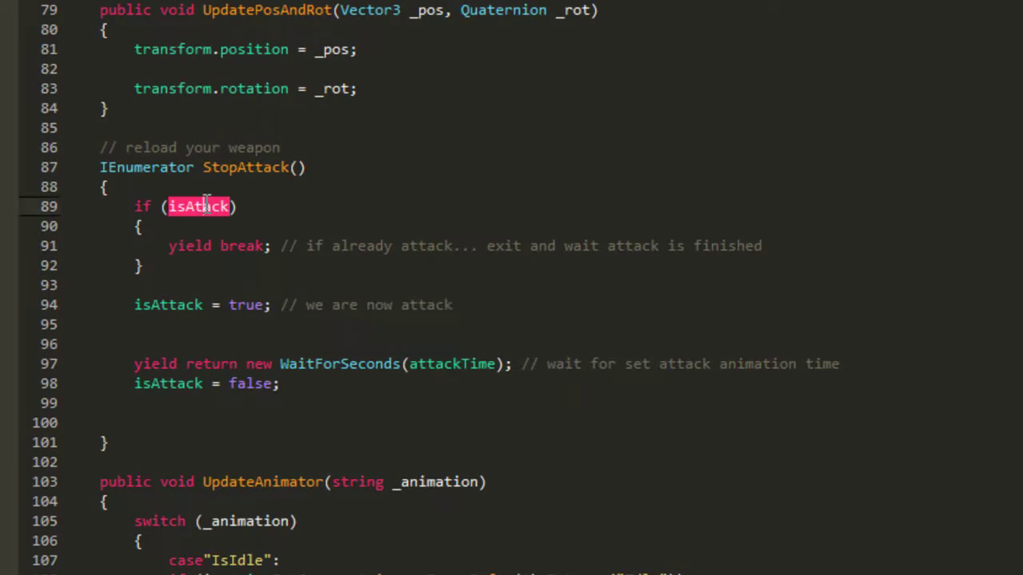
type("t")
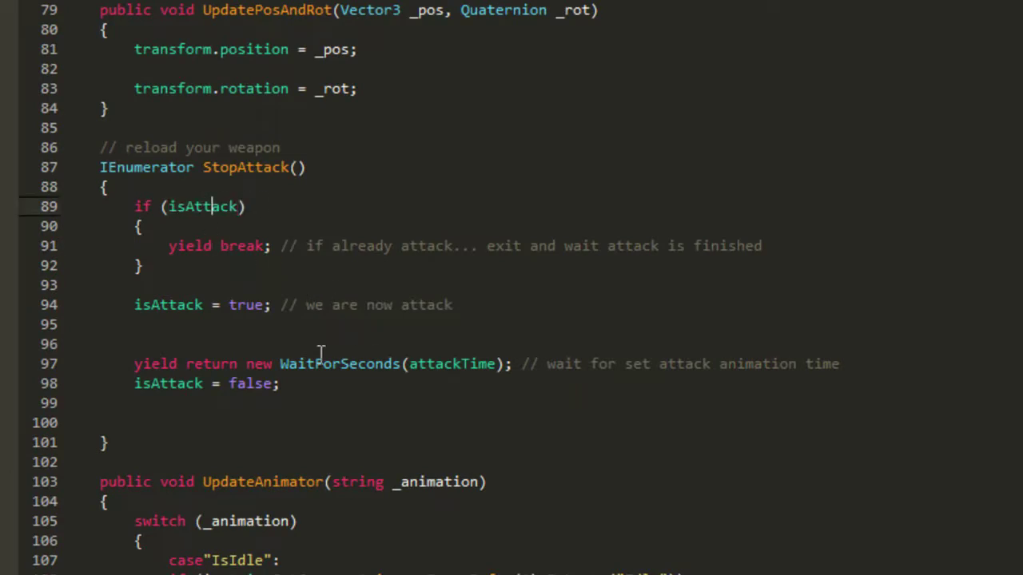
left_click_drag(993, 335, 993, 220)
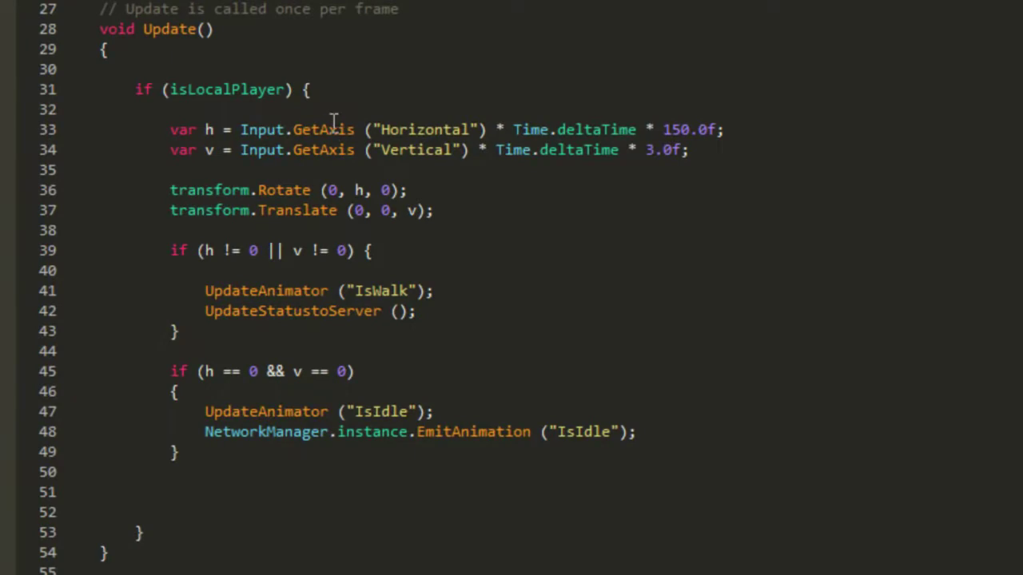
Insert Attack (); right after the opening brace of Update's if (isLocalPlayer) block
left_click(342, 90)
key("Return")
key("Return")
type("Attack ();")
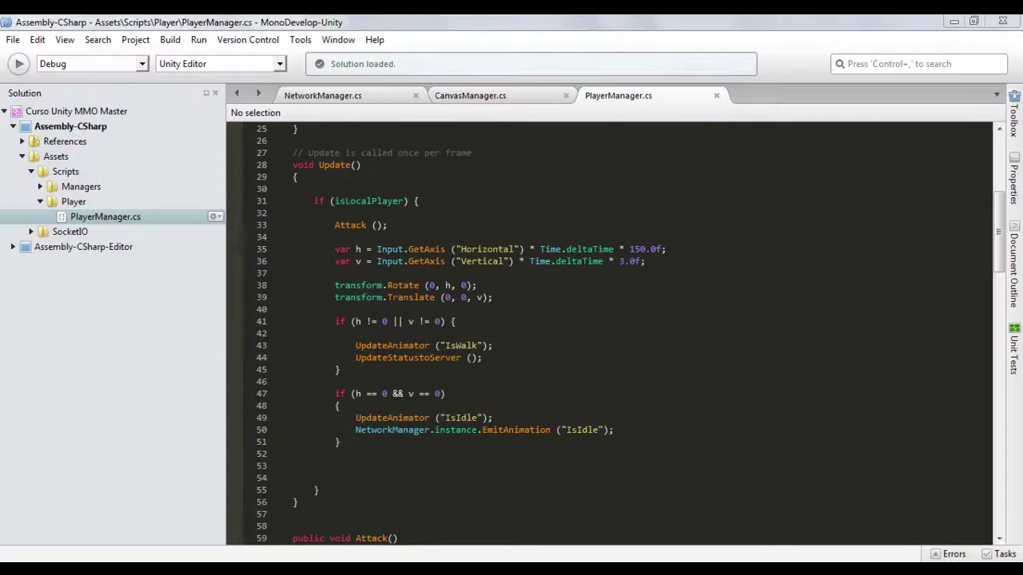
Build and run the game from Unity and join with the nickname 'player 1'
key("alt+Tab")
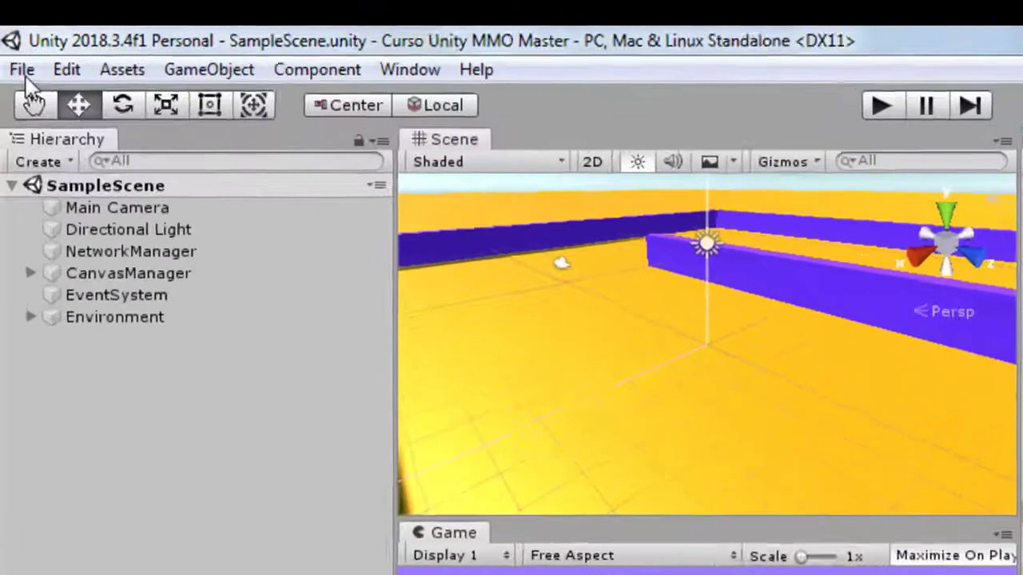
left_click(22, 70)
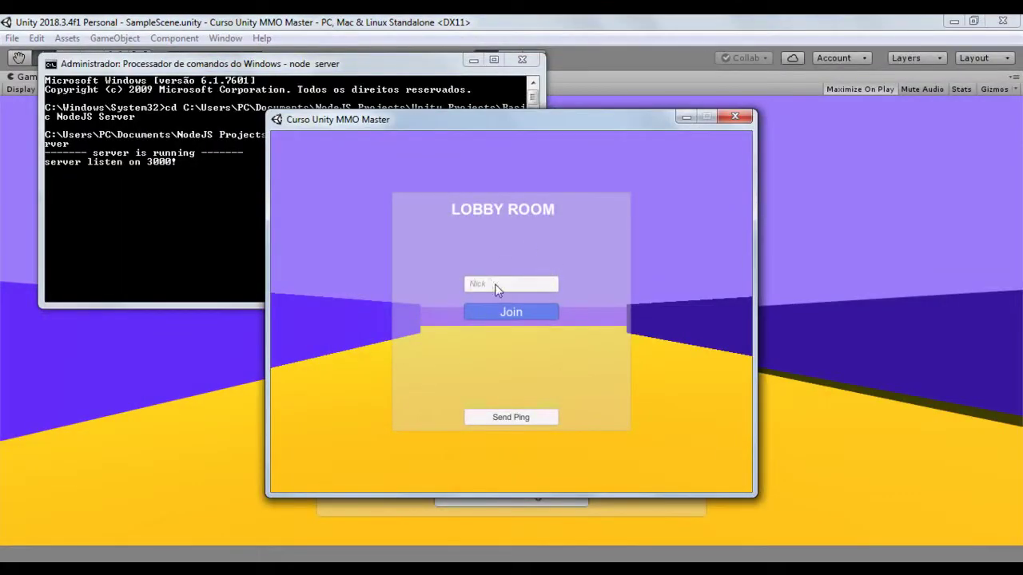
type("player1")
left_click(516, 313)
Walk player 1's samurai with W and swing its sword
left_click(636, 387)
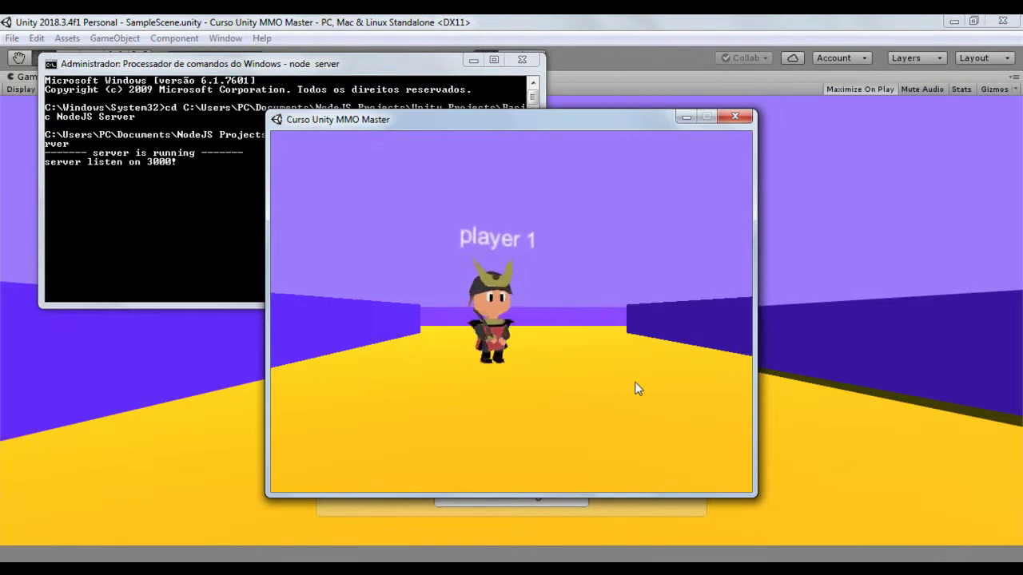
key("w")
left_click(637, 388)
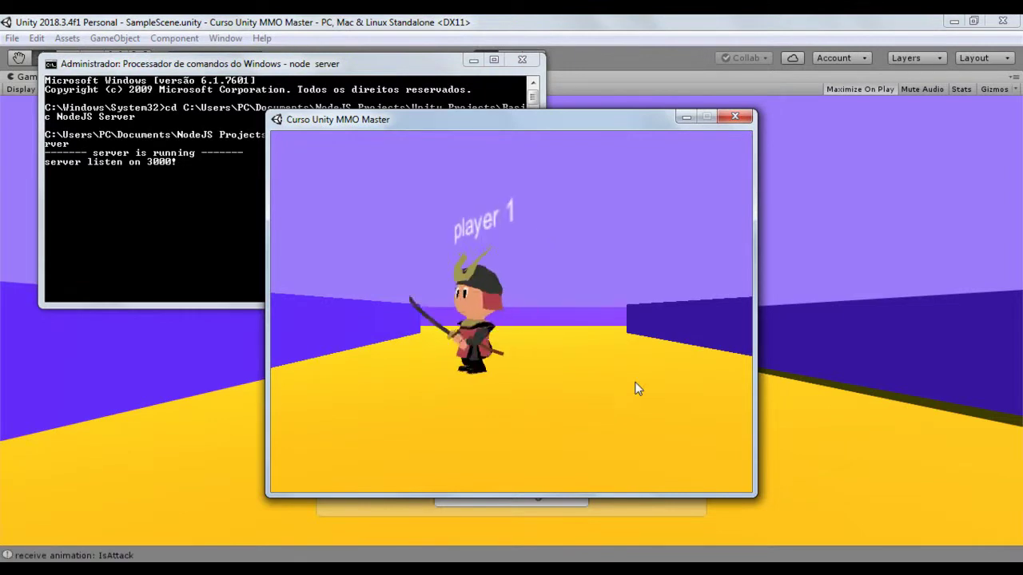
Minimize the build and server console, then join from the editor as 'player 2'
left_click(685, 116)
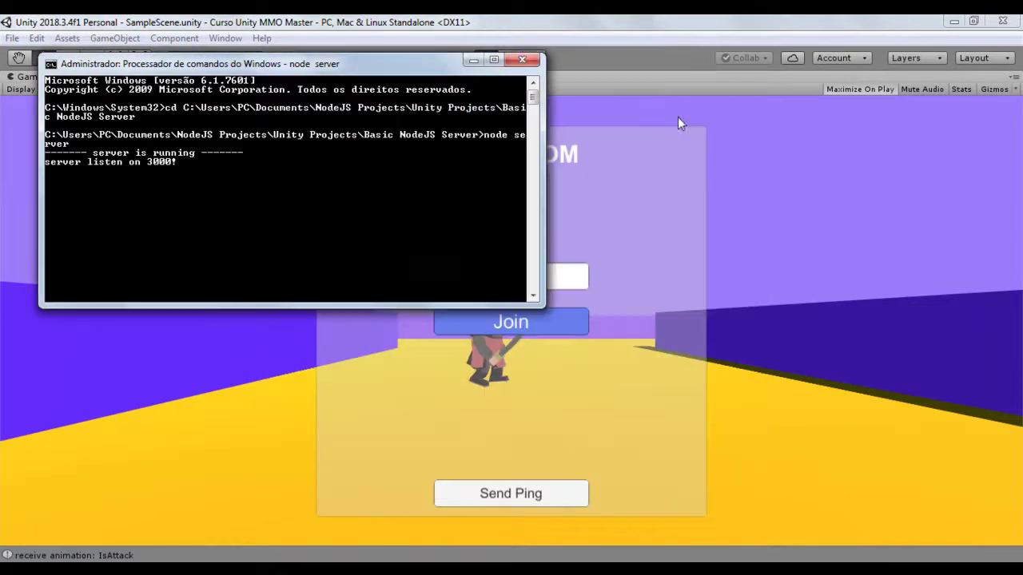
left_click(473, 61)
left_click(496, 280)
type("player 2")
left_click(503, 318)
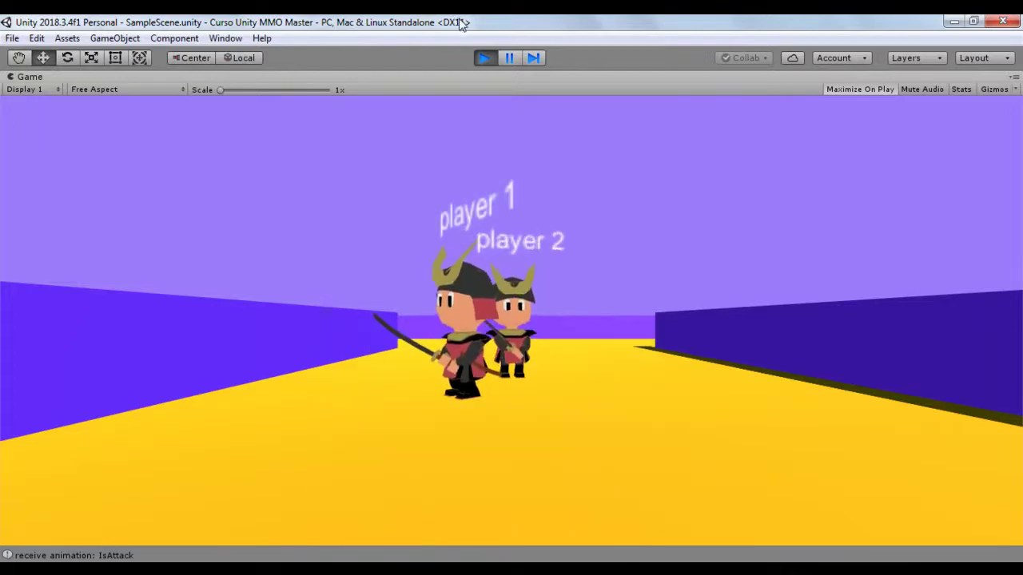
Arrange the editor and standalone windows side by side and make player 1 attack
left_click_drag(456, 35, 157, 39)
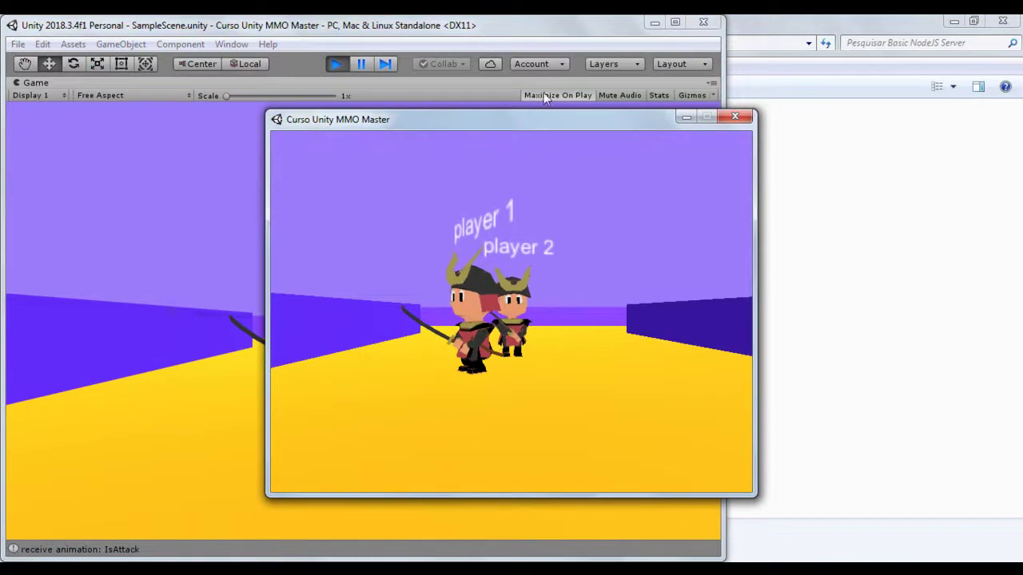
left_click_drag(525, 119, 896, 117)
left_click(507, 345)
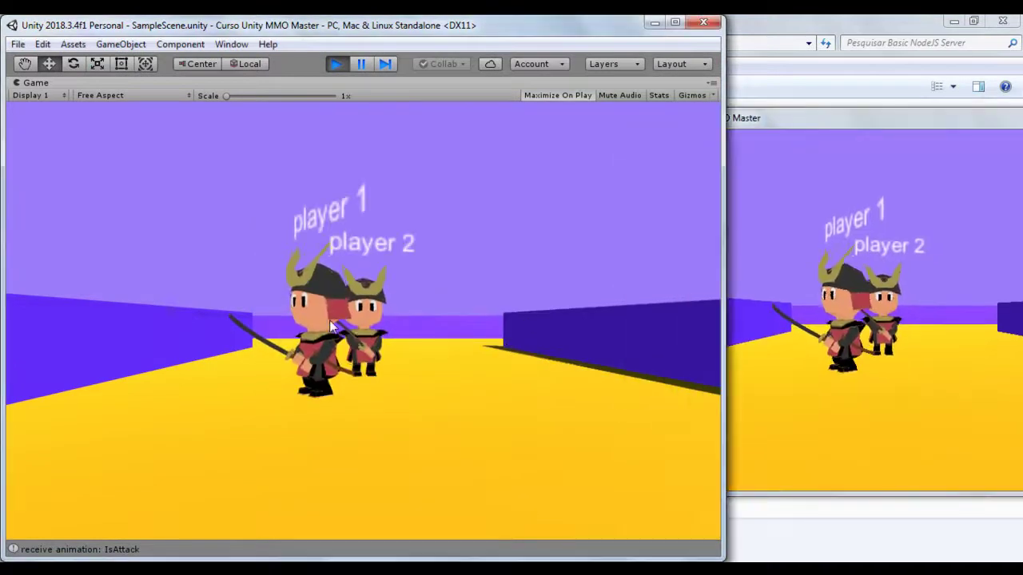
left_click(829, 408)
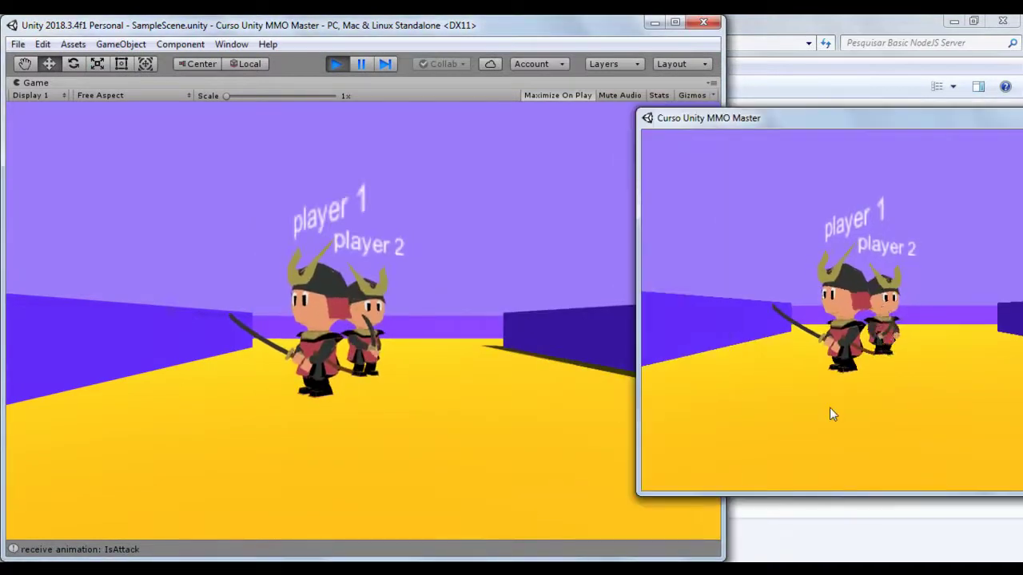
left_click(830, 408)
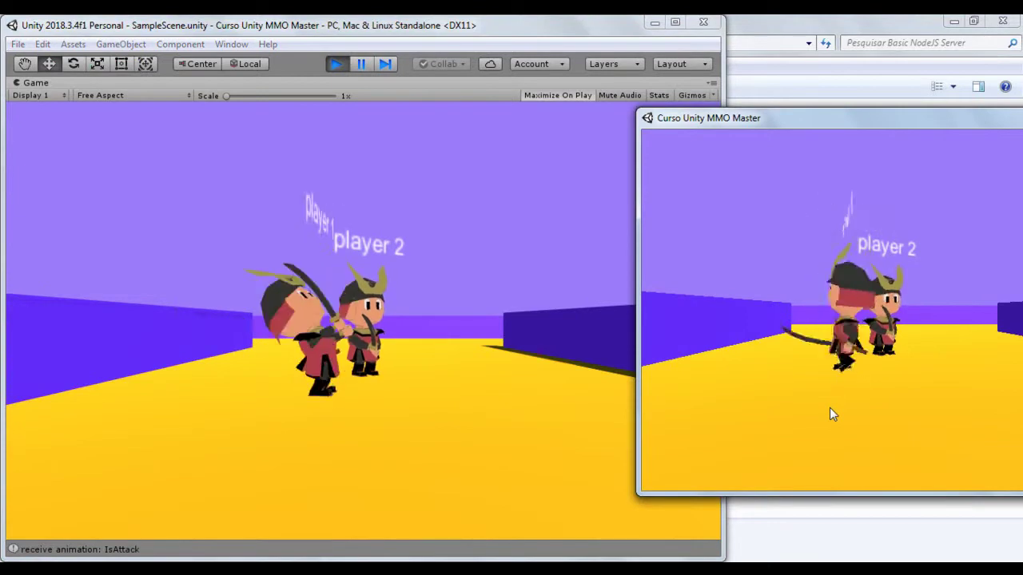